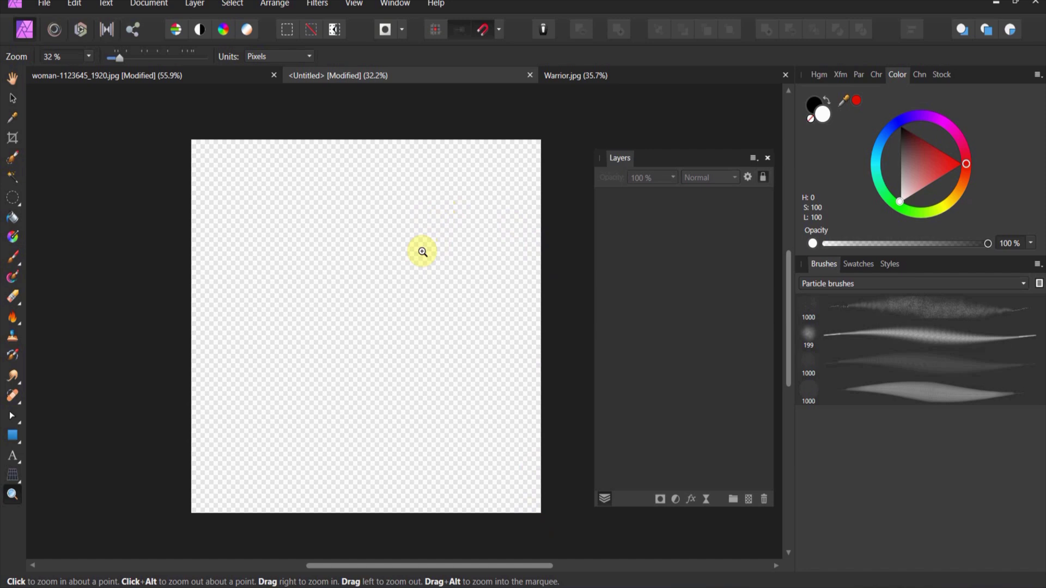
# Add a new pixel layer, flood-fill it solid black, and duplicate it
pyautogui.click(748, 500)
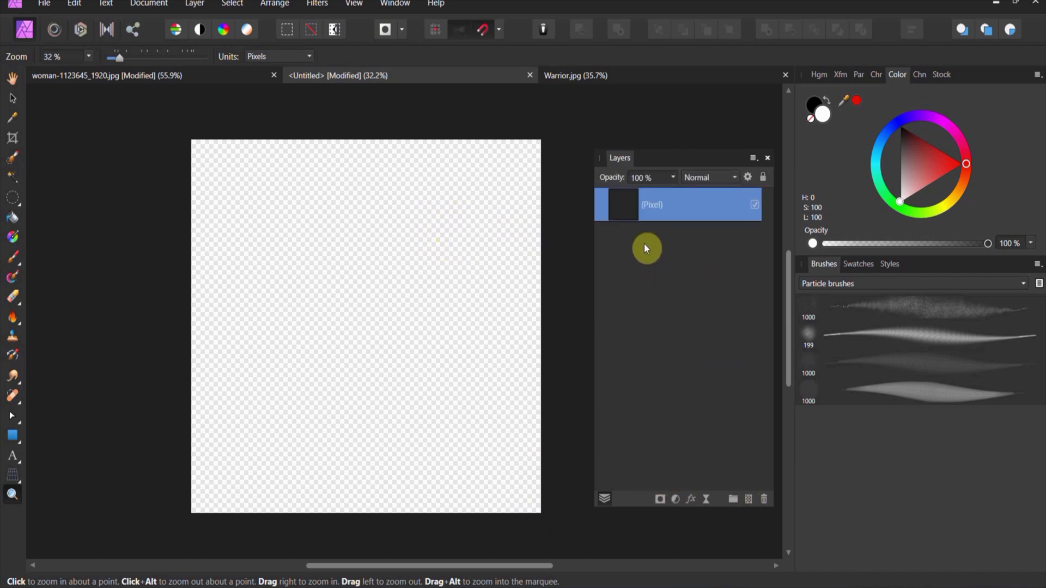
pyautogui.click(14, 219)
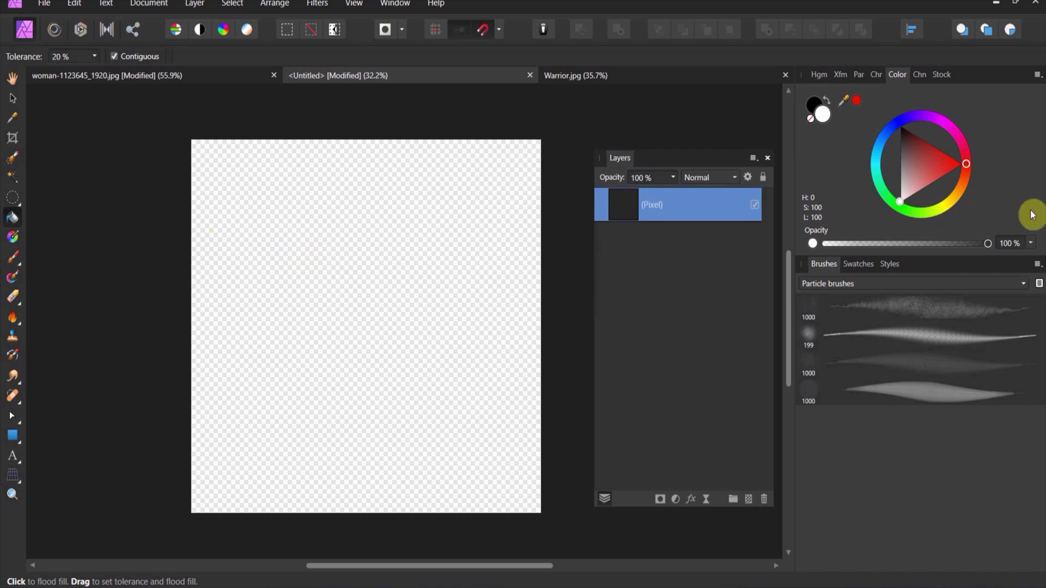
pyautogui.moveTo(914, 155); pyautogui.dragTo(863, 122)
pyautogui.click(472, 192)
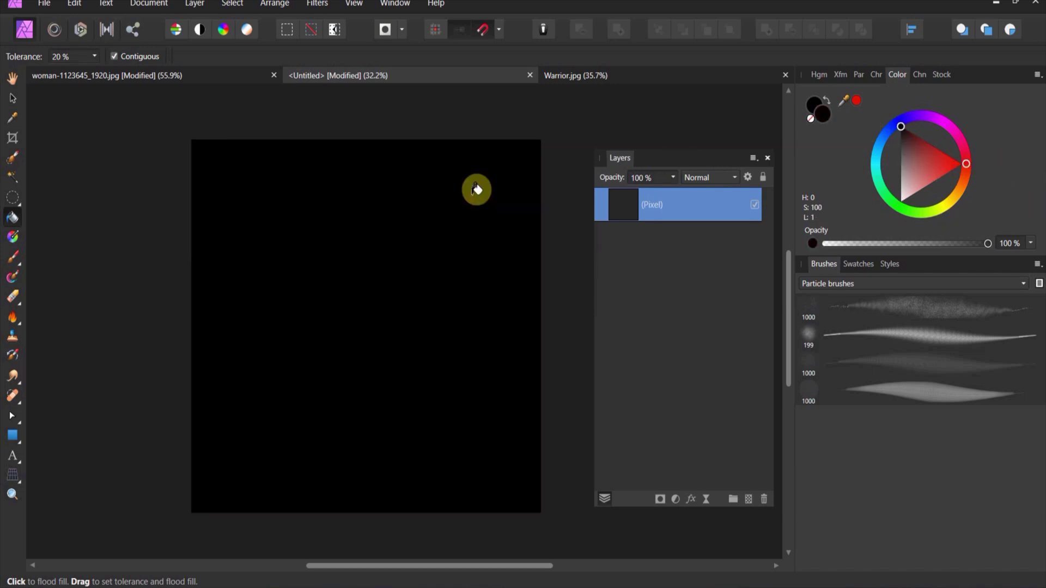
pyautogui.rightClick(624, 215)
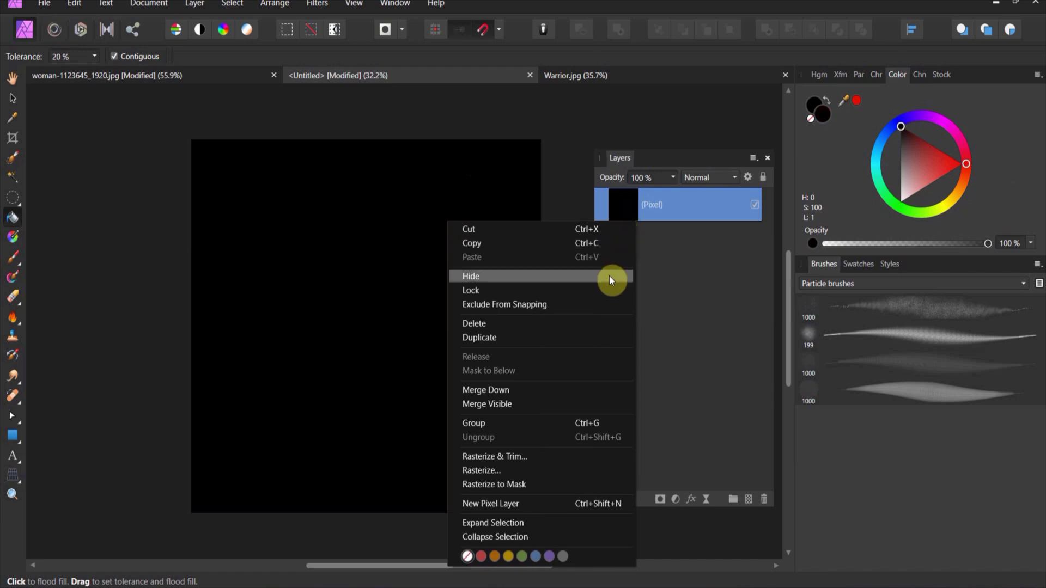
pyautogui.click(582, 343)
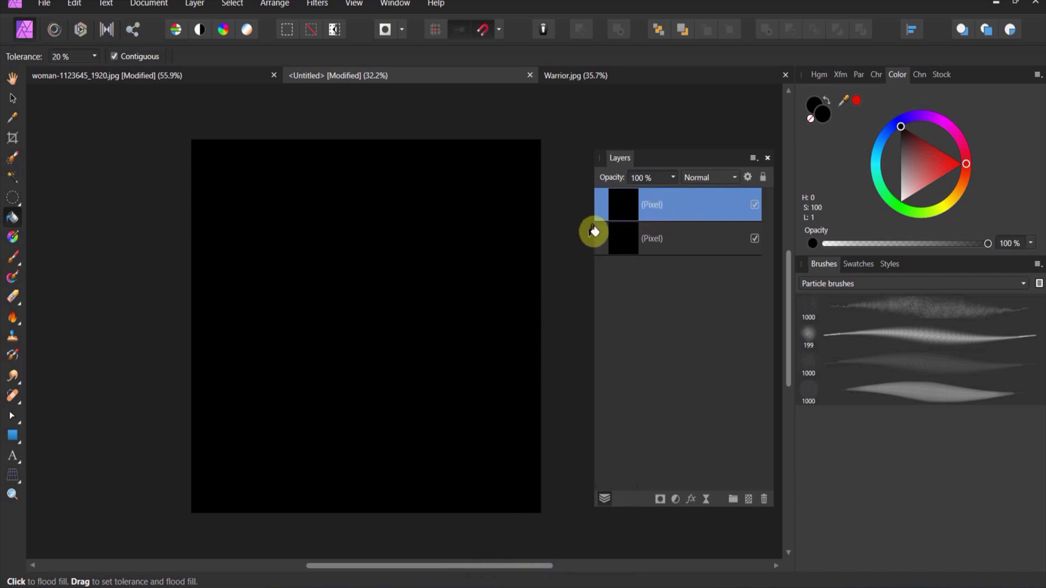
# Apply Perlin Noise (Octaves 2, Zoom 24.5, Persistence 78) with a lightened colour
pyautogui.click(12, 494)
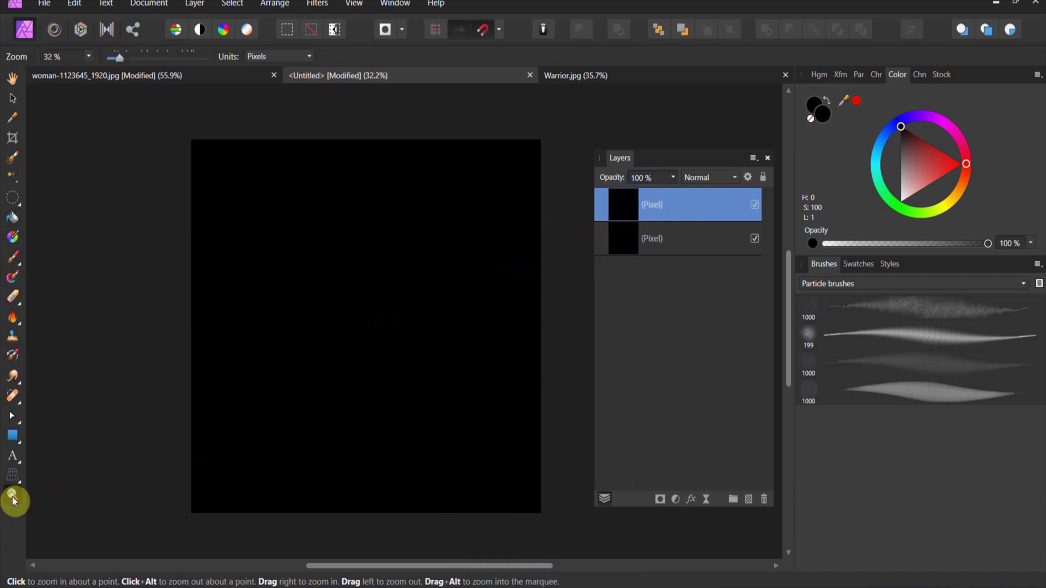
pyautogui.moveTo(314, 434); pyautogui.dragTo(357, 425)
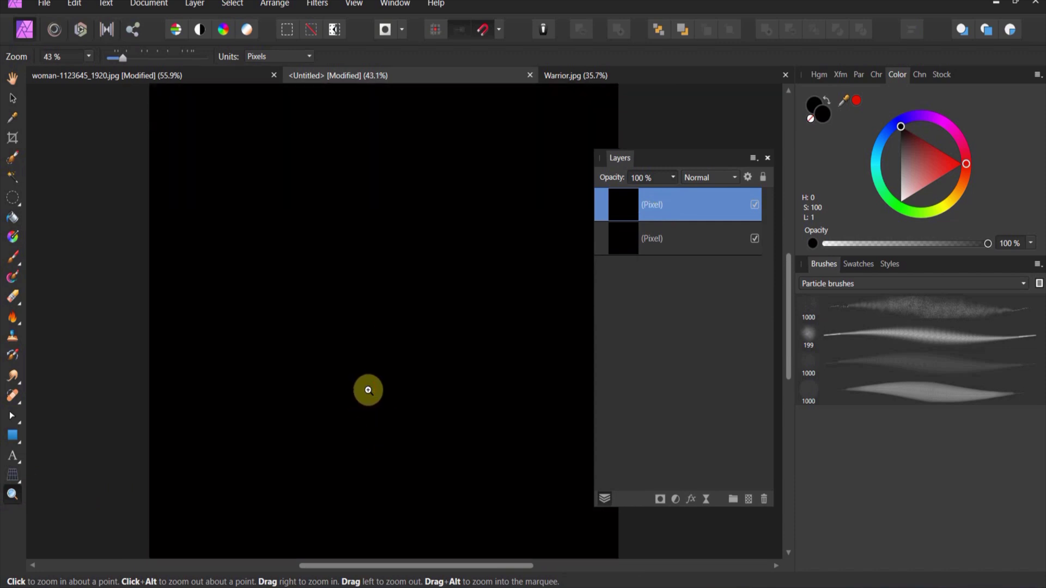
pyautogui.moveTo(368, 390); pyautogui.dragTo(279, 388)
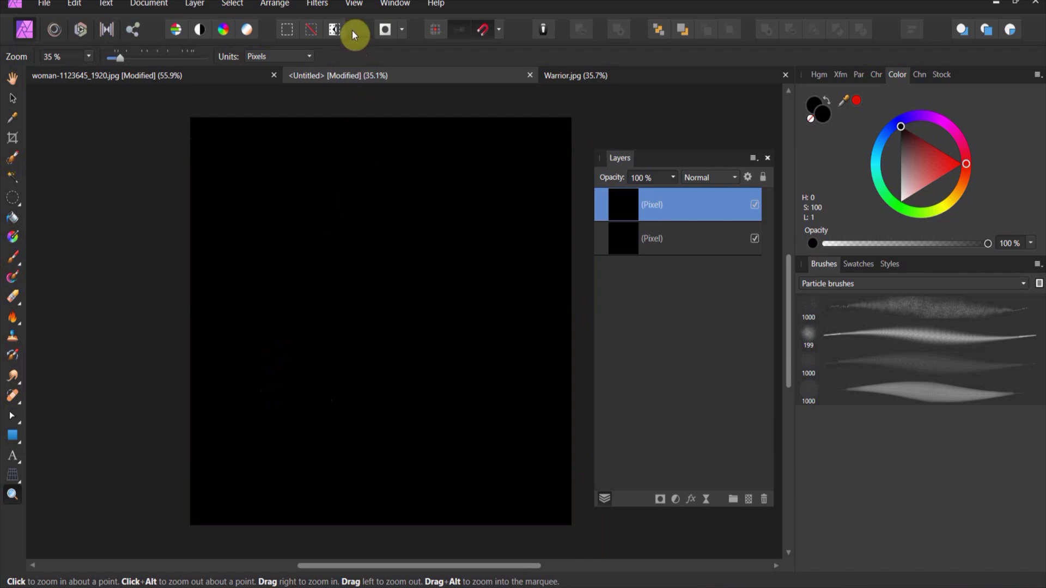
pyautogui.click(324, 10)
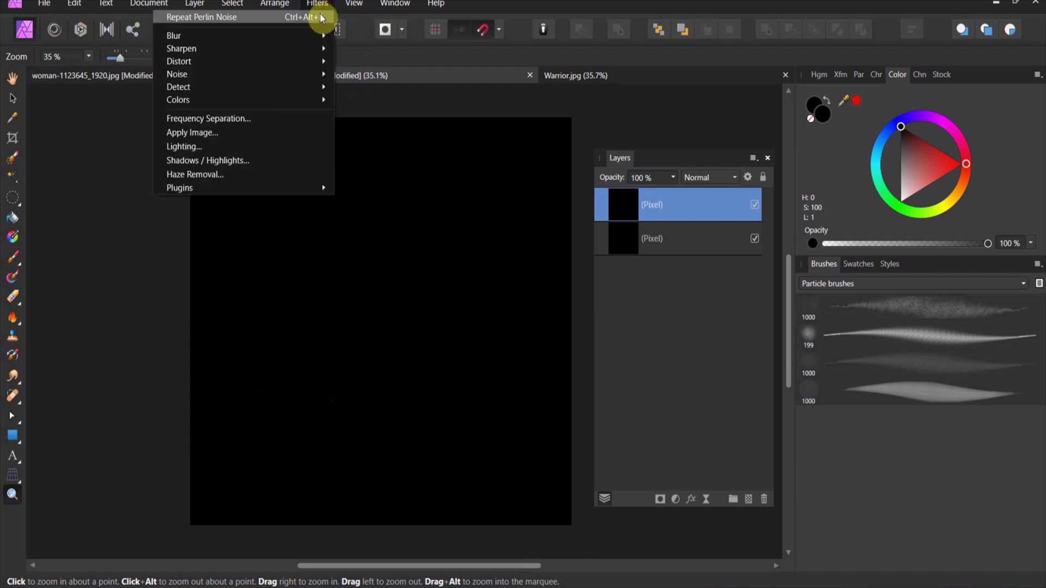
pyautogui.moveTo(315, 73)
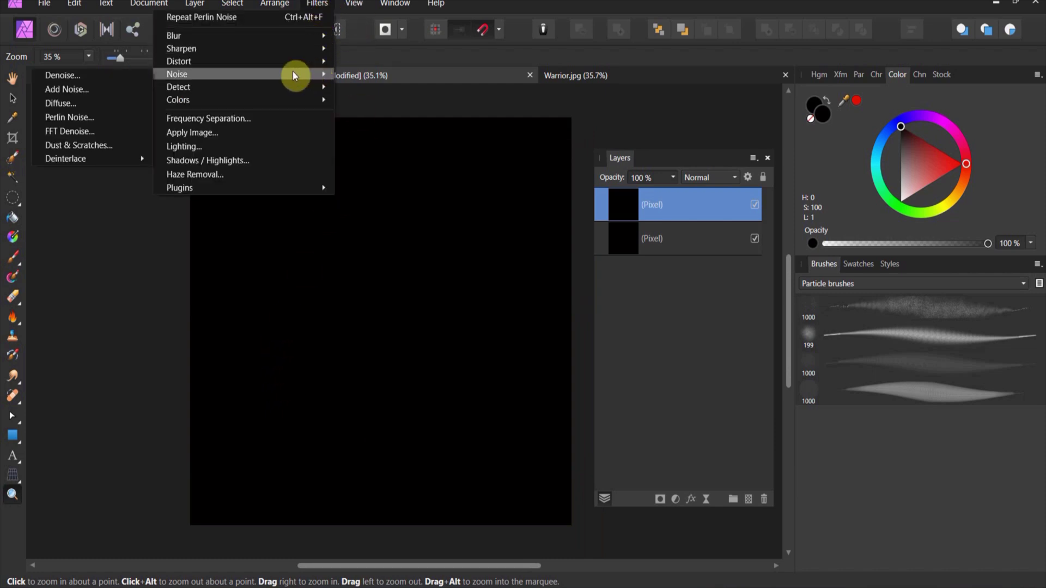
pyautogui.click(119, 118)
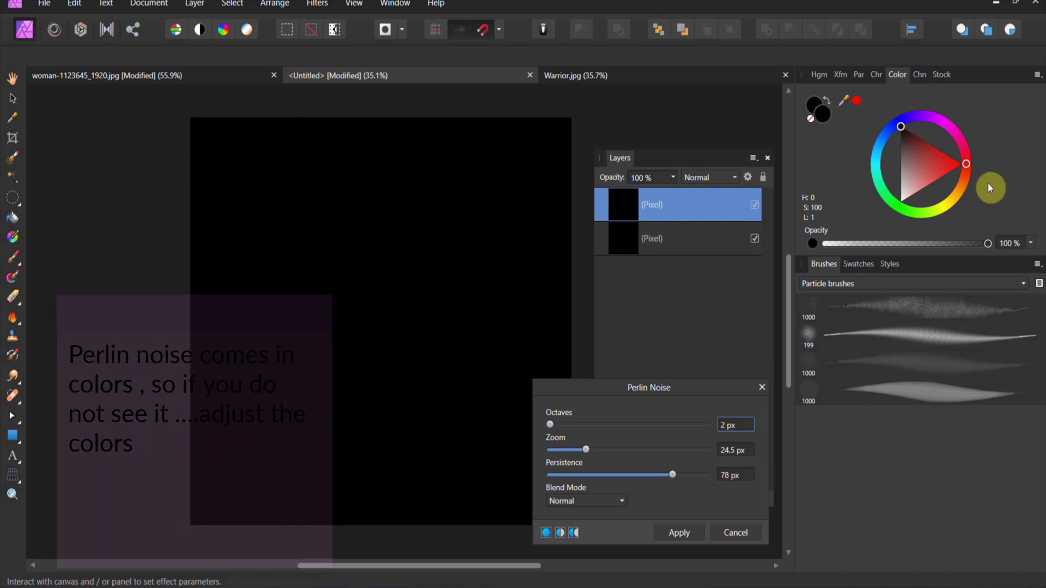
pyautogui.moveTo(903, 133); pyautogui.dragTo(879, 201)
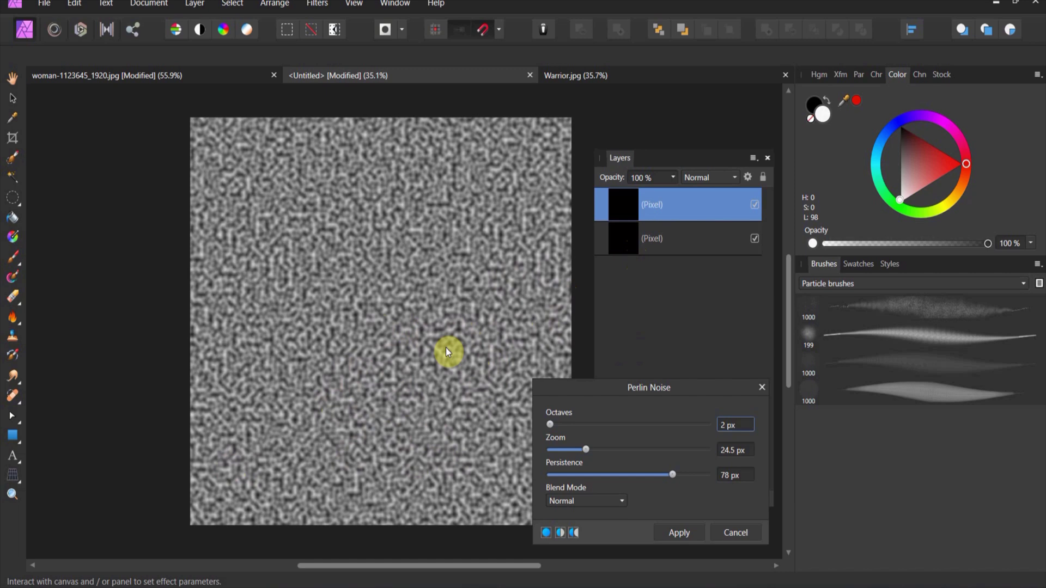
# Reapply Perlin Noise with Zoom reduced to 19 for a finer grey texture
pyautogui.click(12, 494)
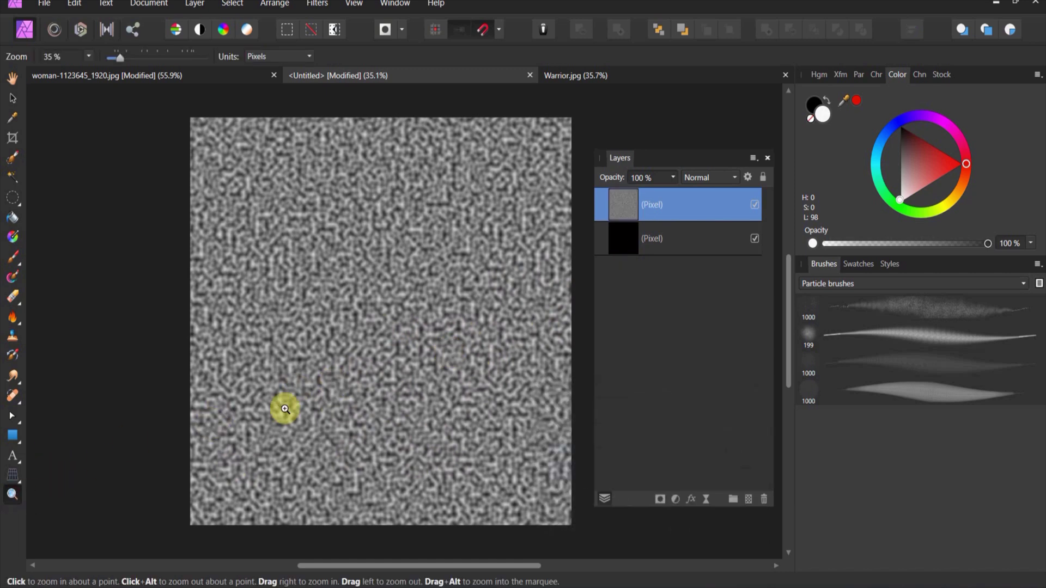
pyautogui.moveTo(285, 409); pyautogui.dragTo(294, 386)
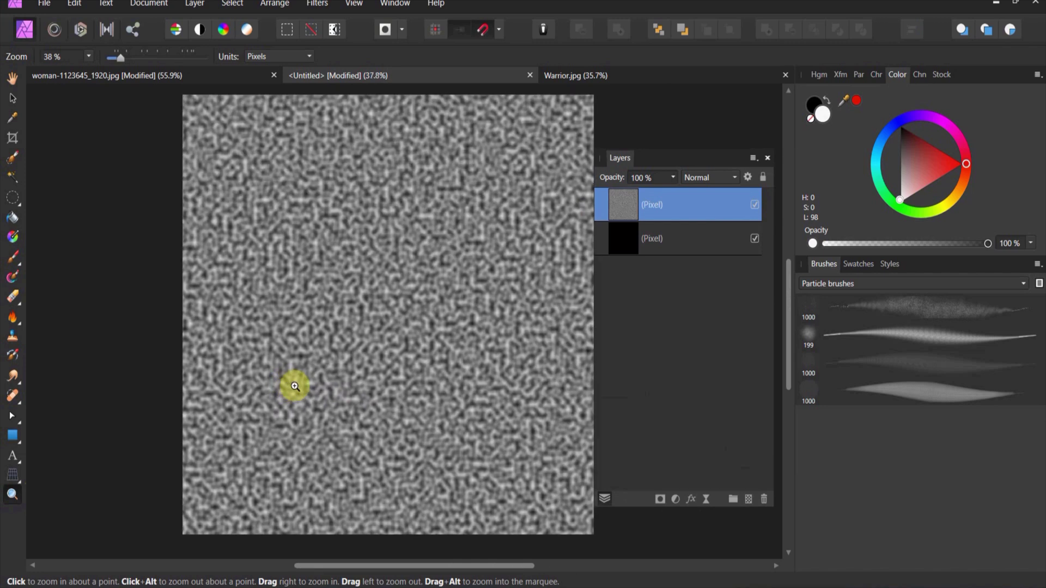
pyautogui.click(332, 7)
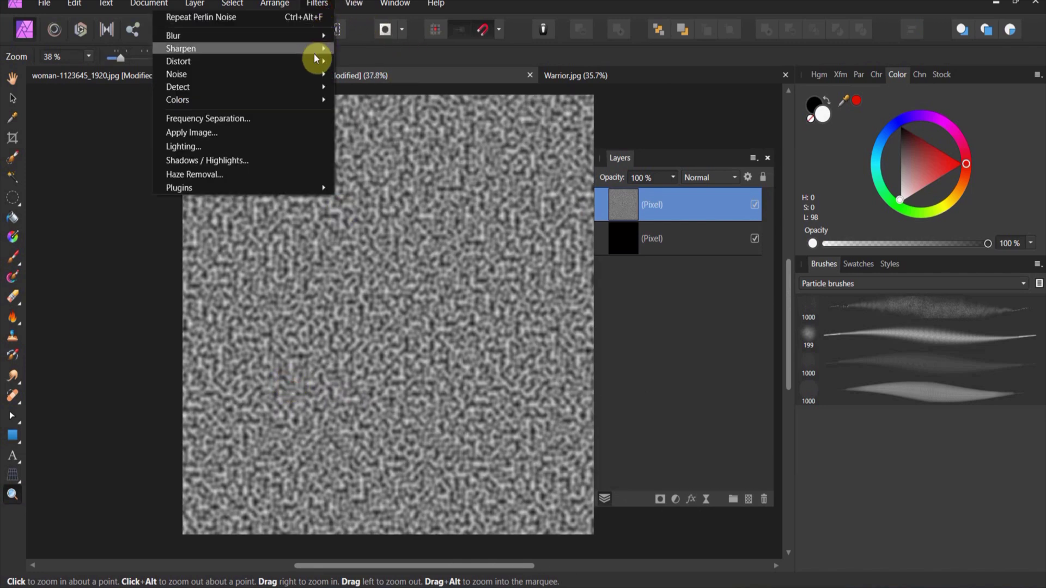
pyautogui.moveTo(305, 74)
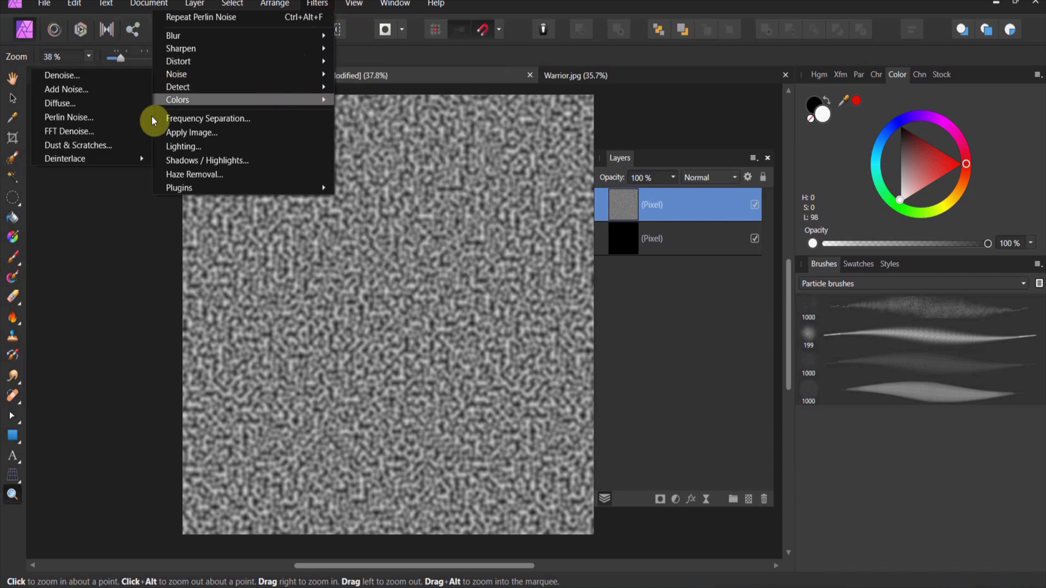
pyautogui.click(119, 117)
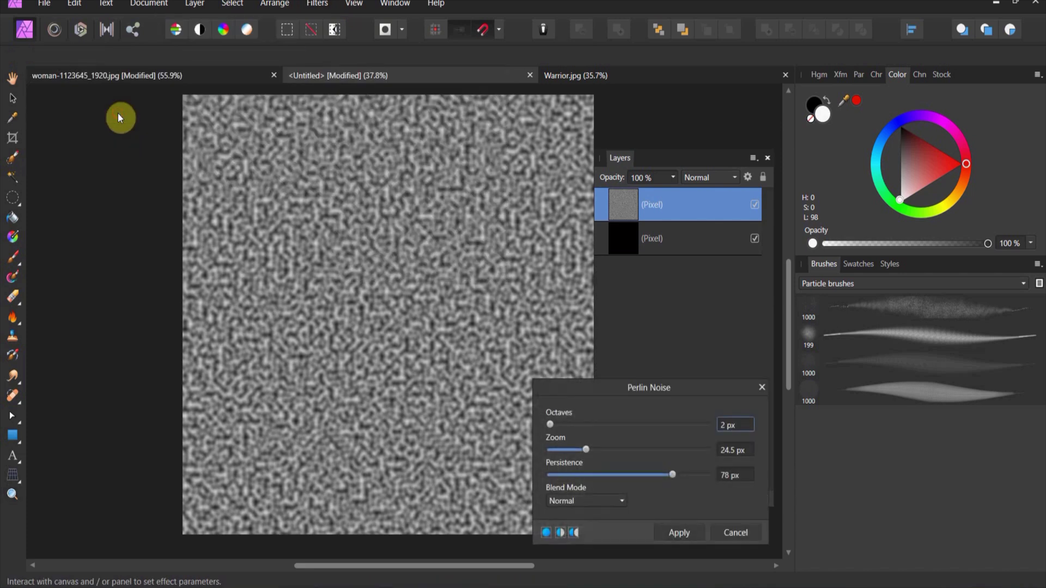
pyautogui.click(588, 450)
pyautogui.moveTo(588, 449)
pyautogui.mouseDown()
pyautogui.moveTo(615, 453)
pyautogui.moveTo(567, 447)
pyautogui.moveTo(587, 449)
pyautogui.mouseUp()
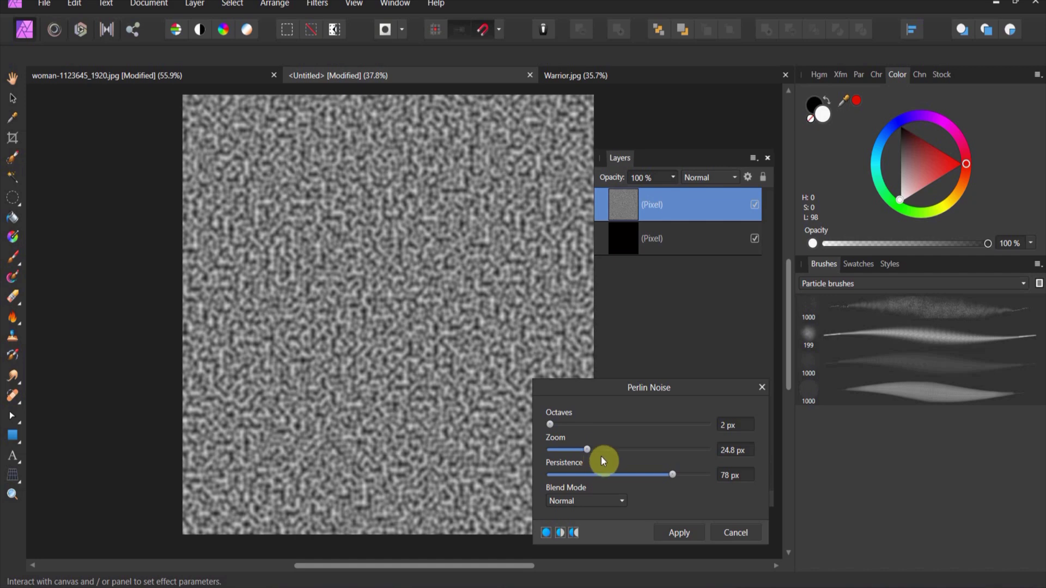
pyautogui.moveTo(586, 449)
pyautogui.mouseDown()
pyautogui.moveTo(564, 449)
pyautogui.moveTo(577, 453)
pyautogui.mouseUp()
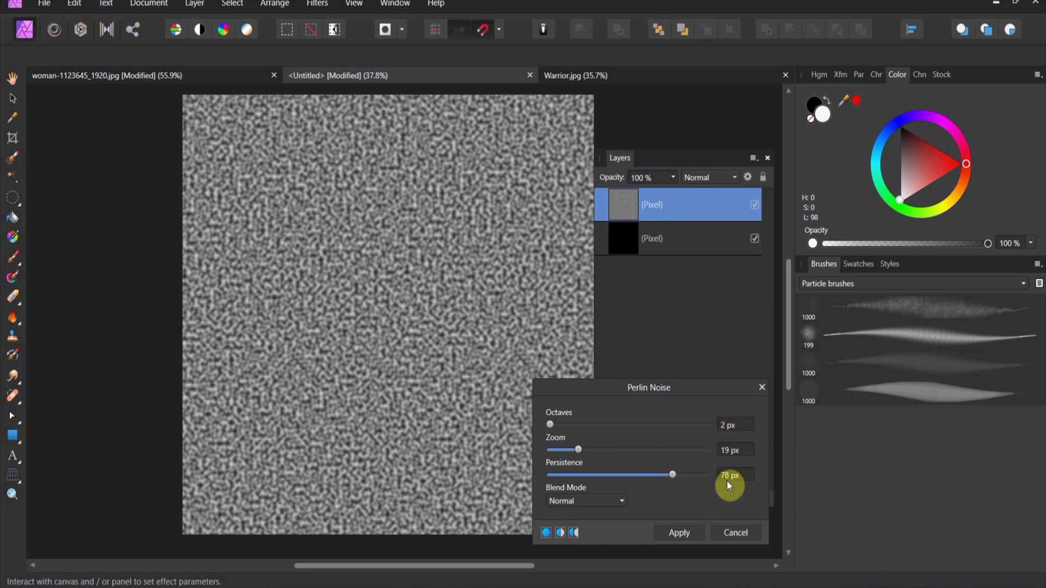
pyautogui.click(678, 533)
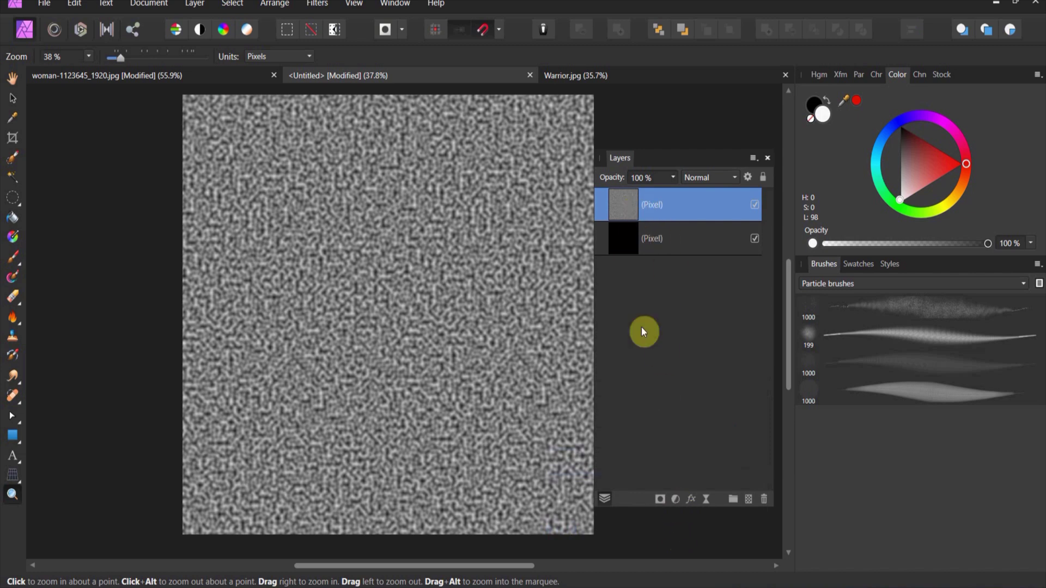
# Add a Levels adjustment with Black Level 67% and White Level 68%
pyautogui.click(676, 499)
pyautogui.click(619, 150)
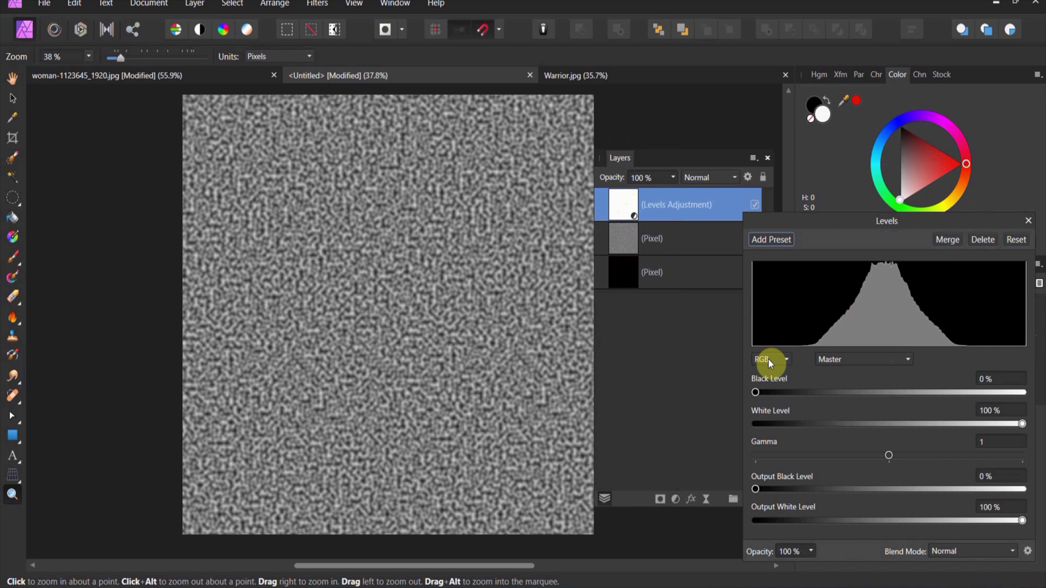
pyautogui.moveTo(756, 392); pyautogui.dragTo(912, 397)
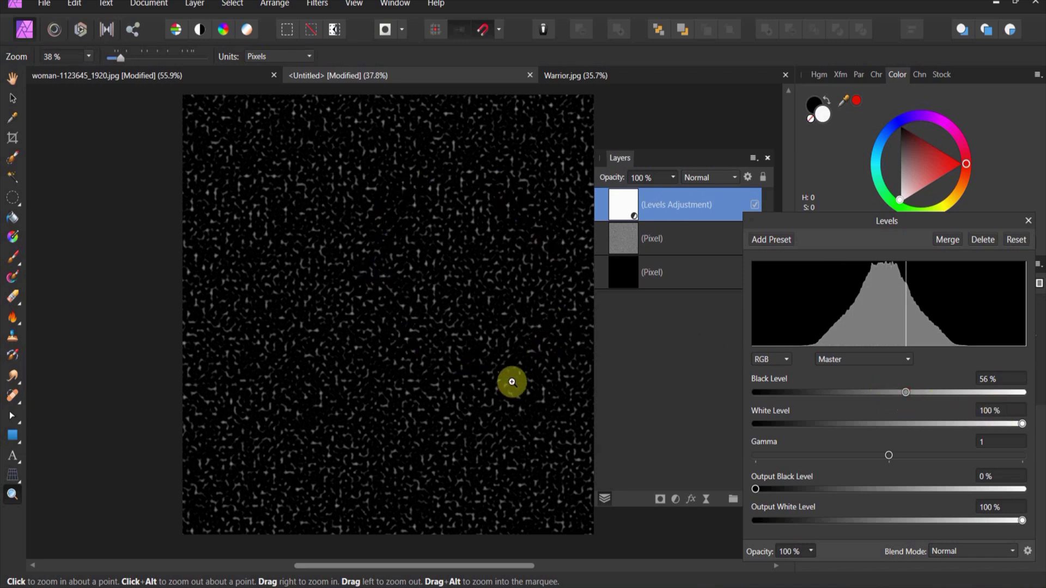
pyautogui.moveTo(1023, 425); pyautogui.dragTo(940, 423)
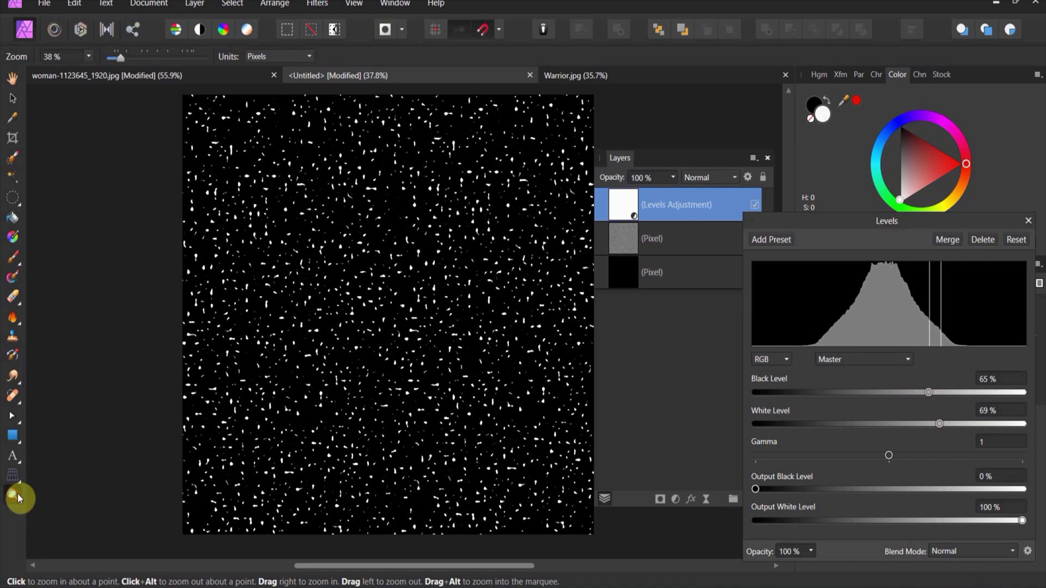
pyautogui.moveTo(316, 420); pyautogui.dragTo(280, 361)
pyautogui.moveTo(311, 562); pyautogui.dragTo(374, 546)
pyautogui.moveTo(374, 492); pyautogui.dragTo(243, 488)
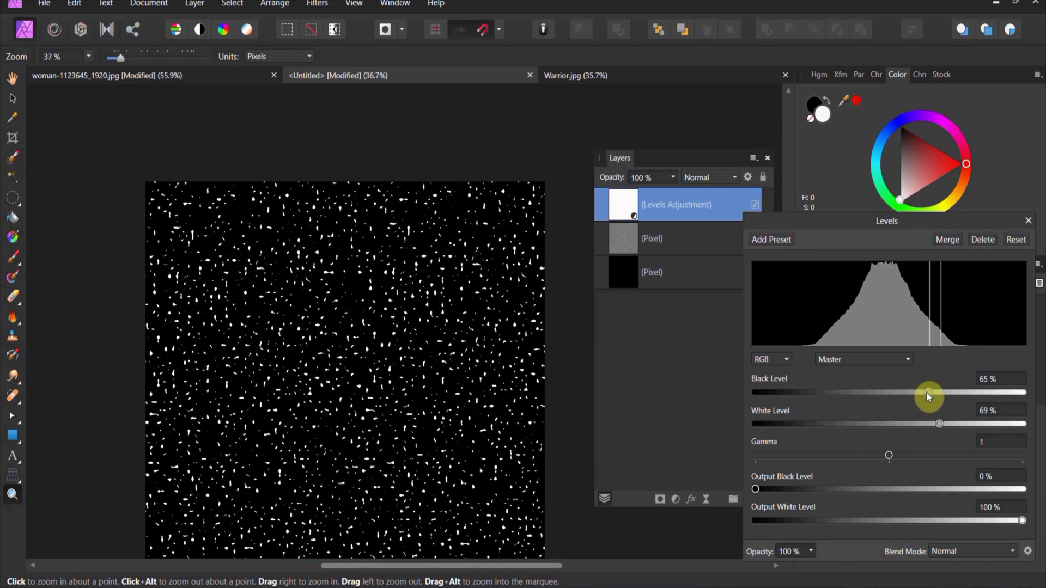
pyautogui.moveTo(926, 392)
pyautogui.mouseDown()
pyautogui.moveTo(936, 420)
pyautogui.moveTo(933, 393)
pyautogui.mouseUp()
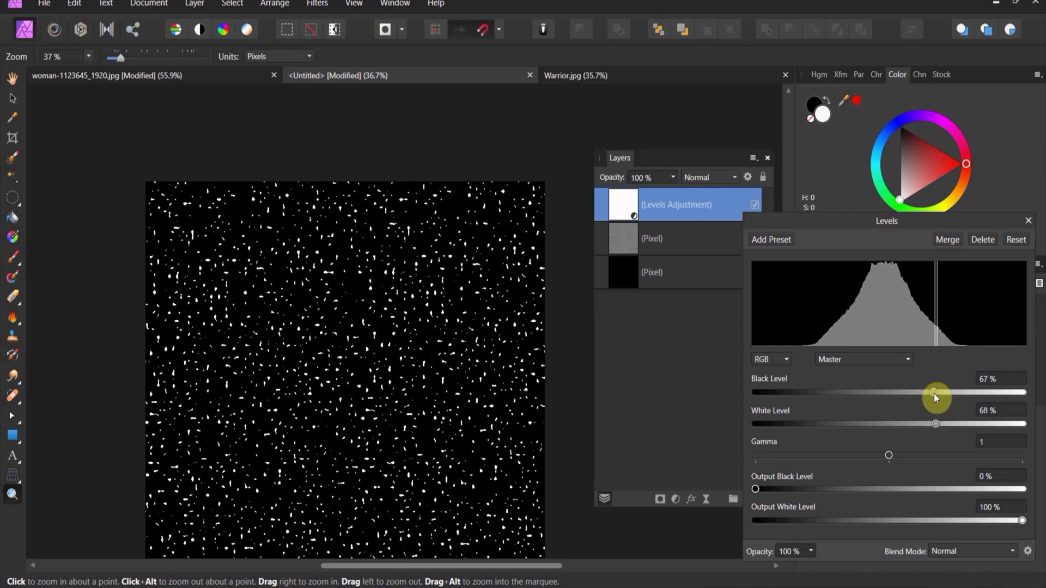
pyautogui.moveTo(374, 498); pyautogui.dragTo(318, 440)
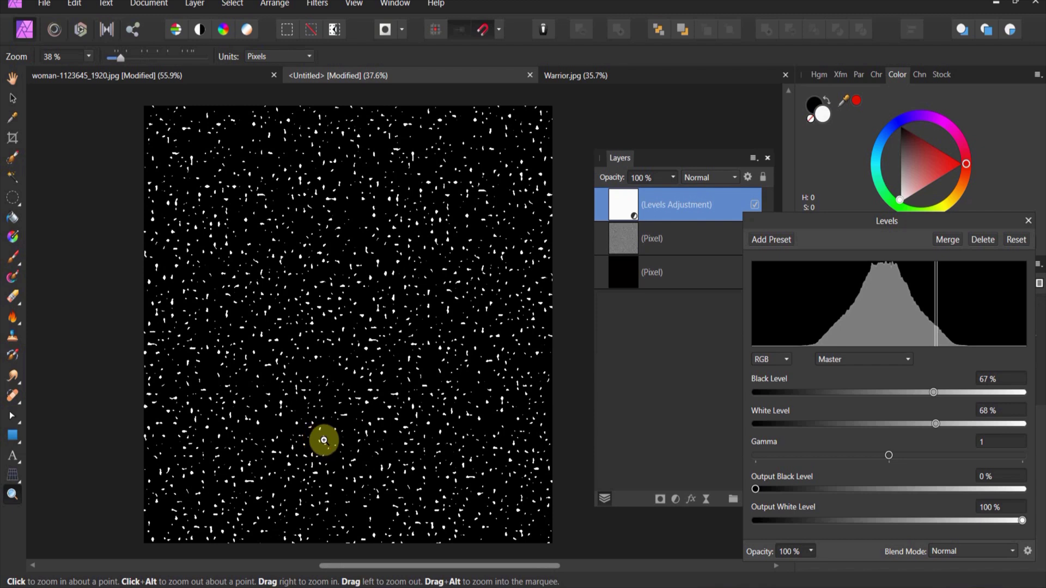
pyautogui.scroll(-1, 406, 301)
pyautogui.moveTo(823, 228); pyautogui.dragTo(794, 137)
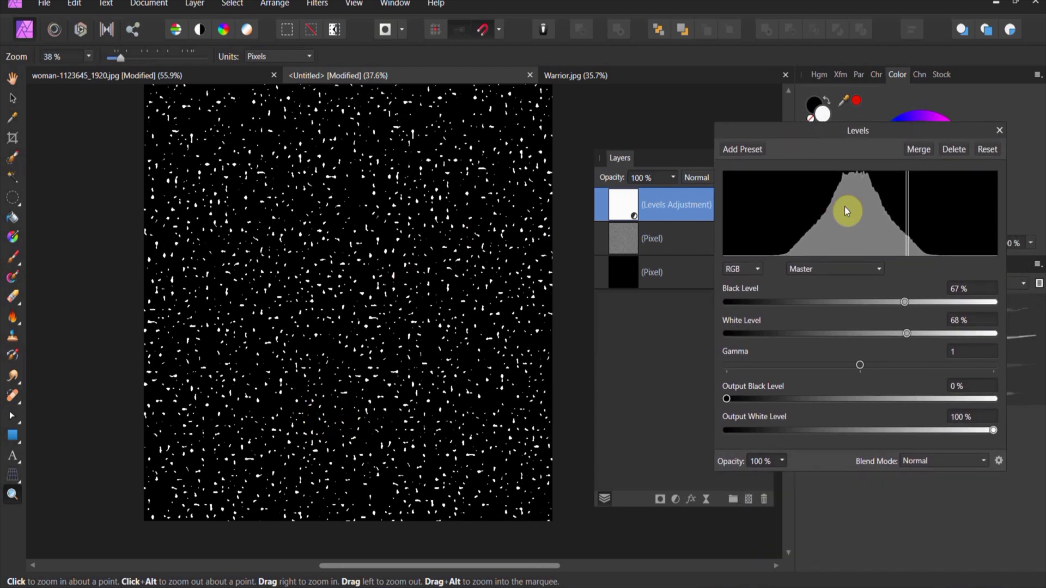
# Add an Invert adjustment so the specks become black on white
pyautogui.click(997, 132)
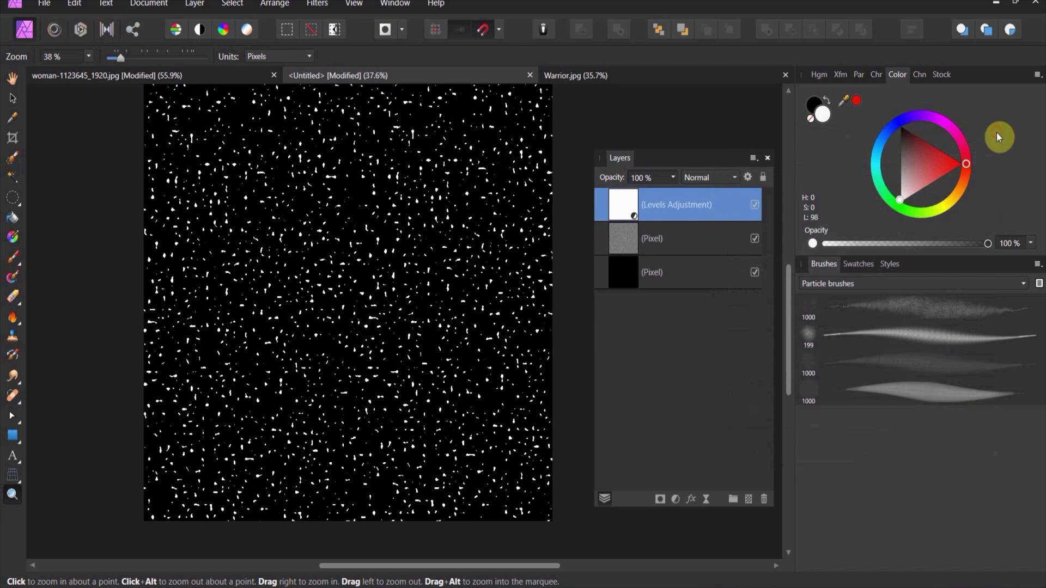
pyautogui.click(671, 501)
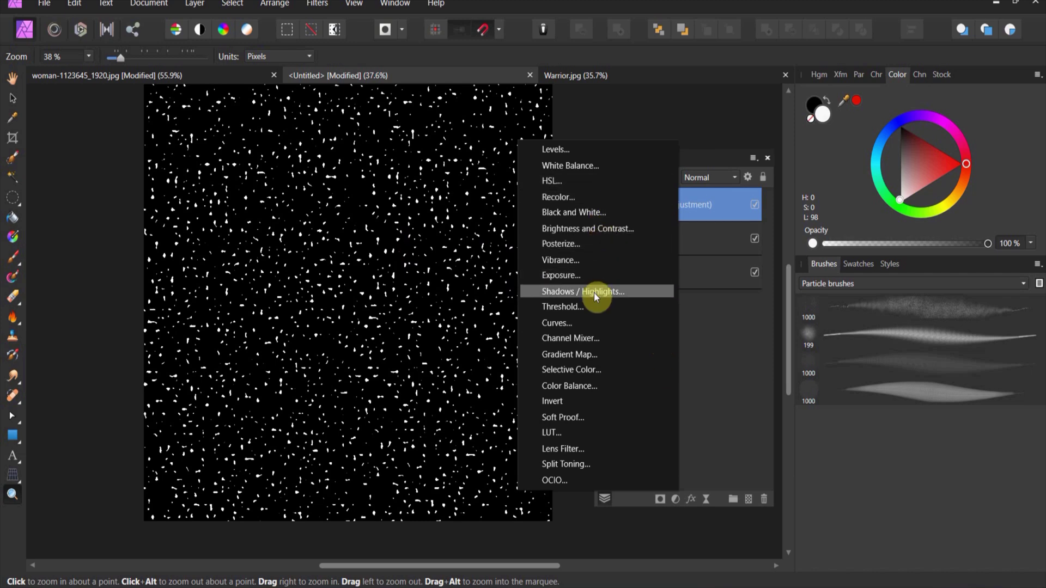
pyautogui.click(580, 406)
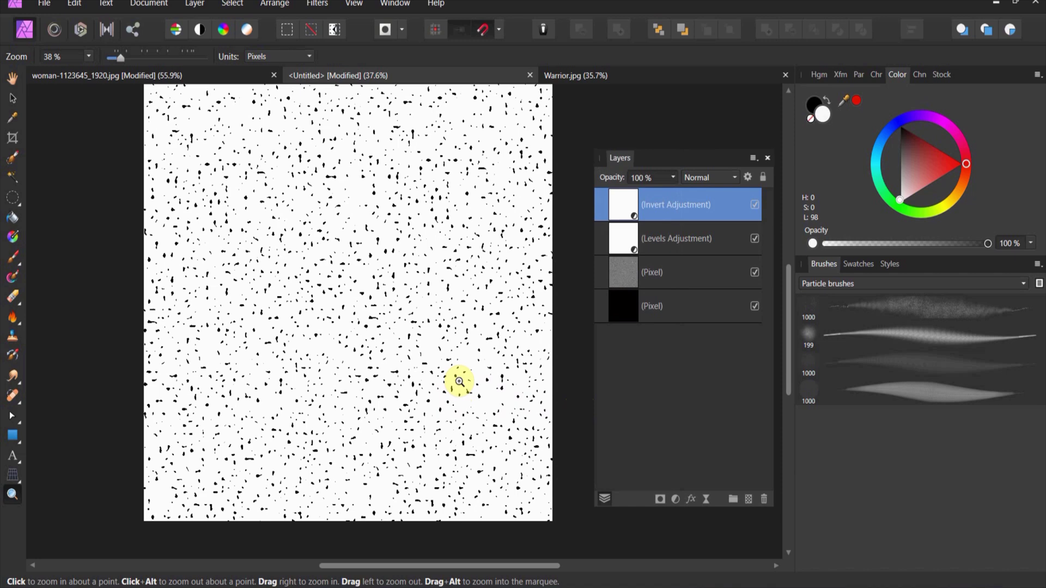
pyautogui.moveTo(389, 335)
pyautogui.mouseDown()
pyautogui.moveTo(560, 338)
pyautogui.moveTo(380, 327)
pyautogui.mouseUp()
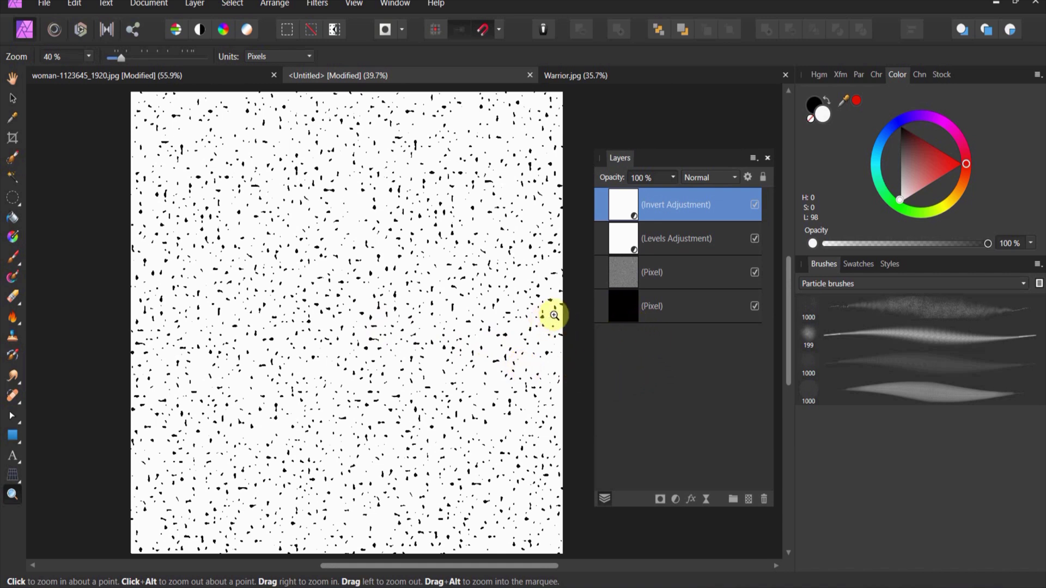
pyautogui.moveTo(549, 307); pyautogui.dragTo(471, 300)
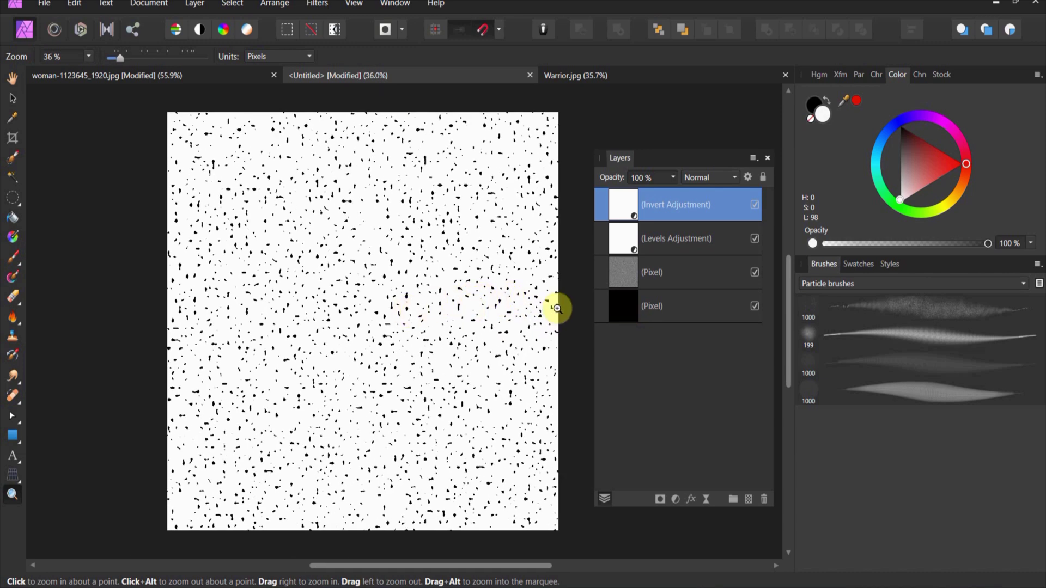
# Group the Invert, Levels and upper Pixel layers, then delete the black background layer
pyautogui.keyDown('shift'); pyautogui.click(652, 239); pyautogui.keyUp('shift')
pyautogui.keyDown('shift'); pyautogui.click(629, 265); pyautogui.keyUp('shift')
pyautogui.rightClick(630, 267)
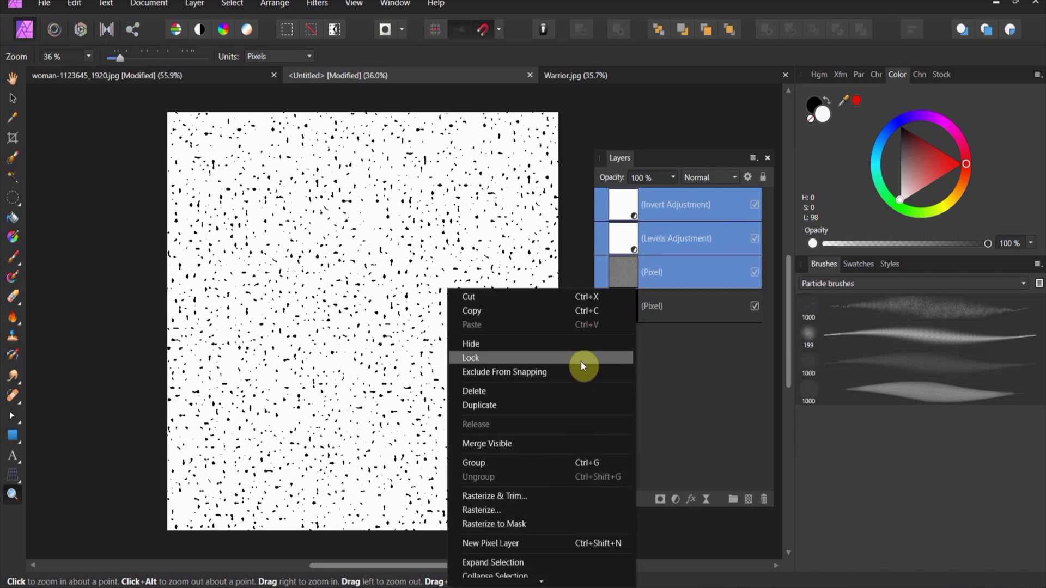
pyautogui.click(558, 462)
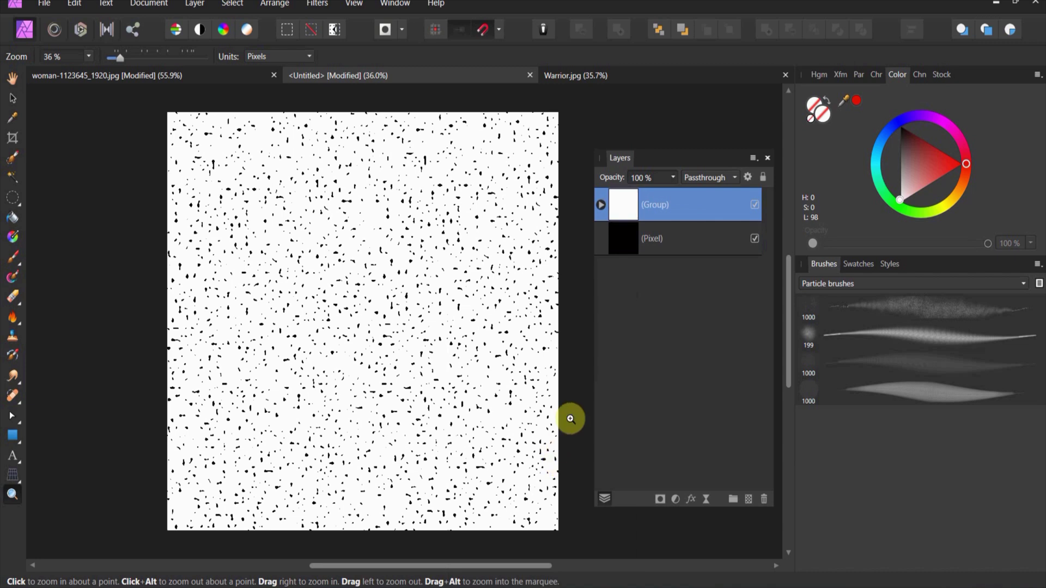
pyautogui.click(664, 252)
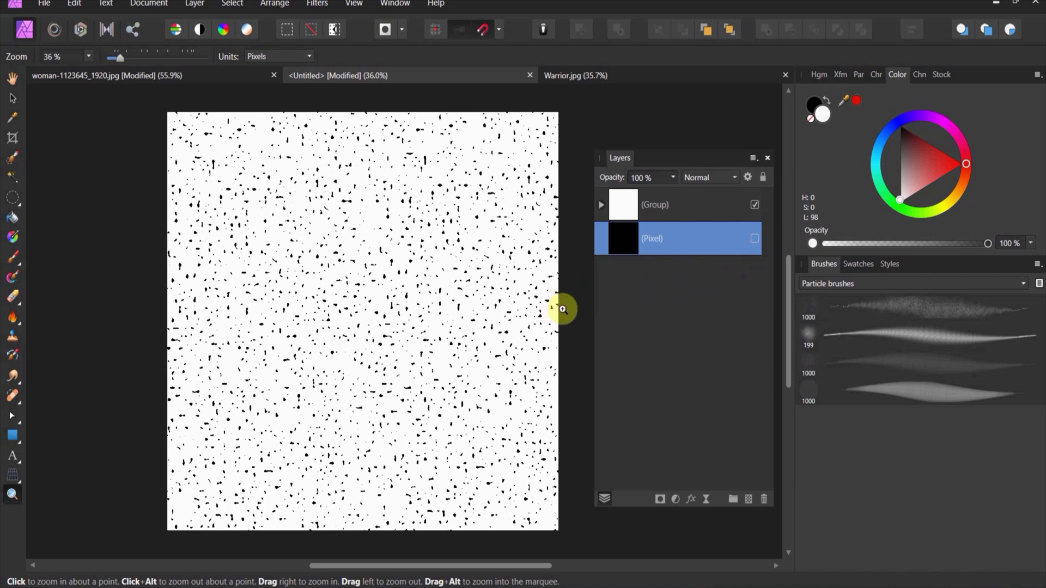
pyautogui.press('Delete')
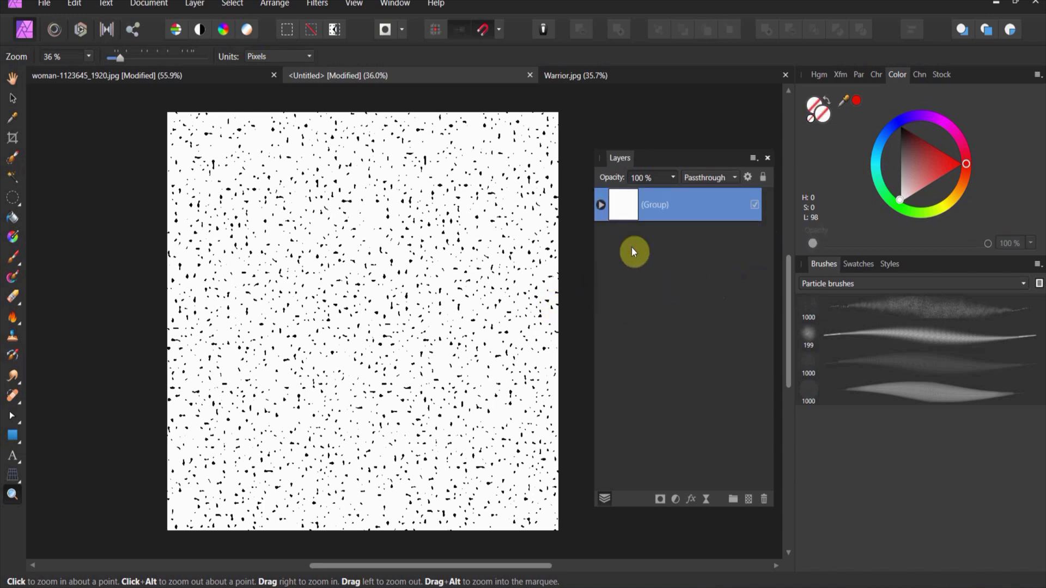
# Erase the texture's edges with a soft Basic 128 px brush, about 685 px wide, 100% flow
pyautogui.click(16, 296)
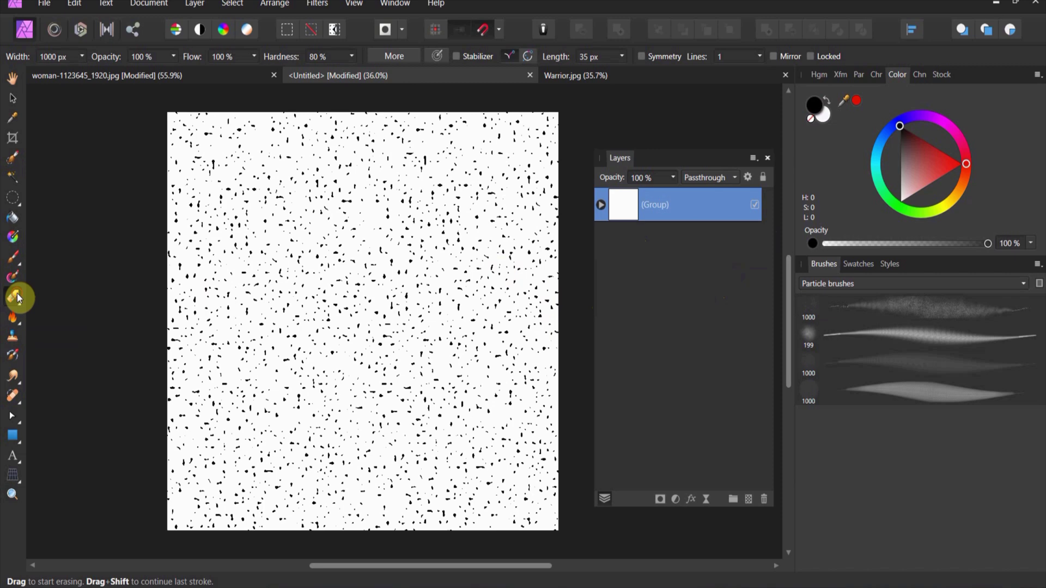
pyautogui.click(835, 284)
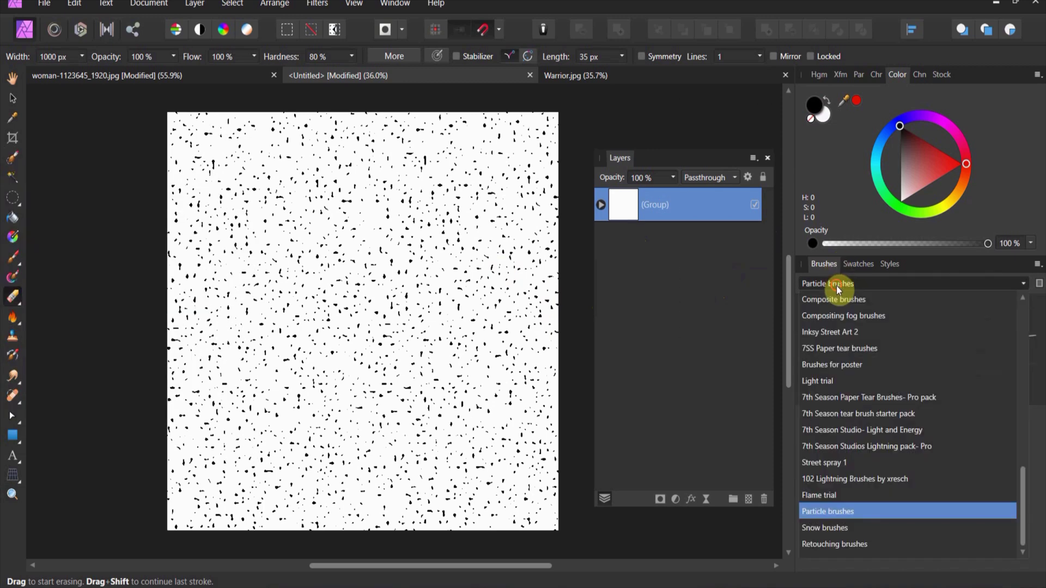
pyautogui.scroll(5, 833, 292)
pyautogui.click(832, 300)
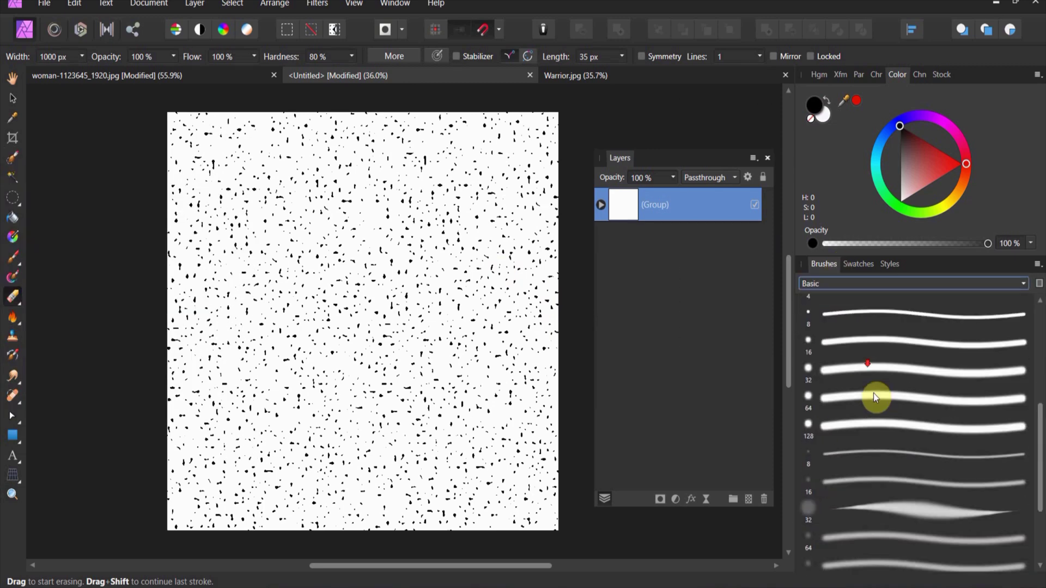
pyautogui.click(880, 448)
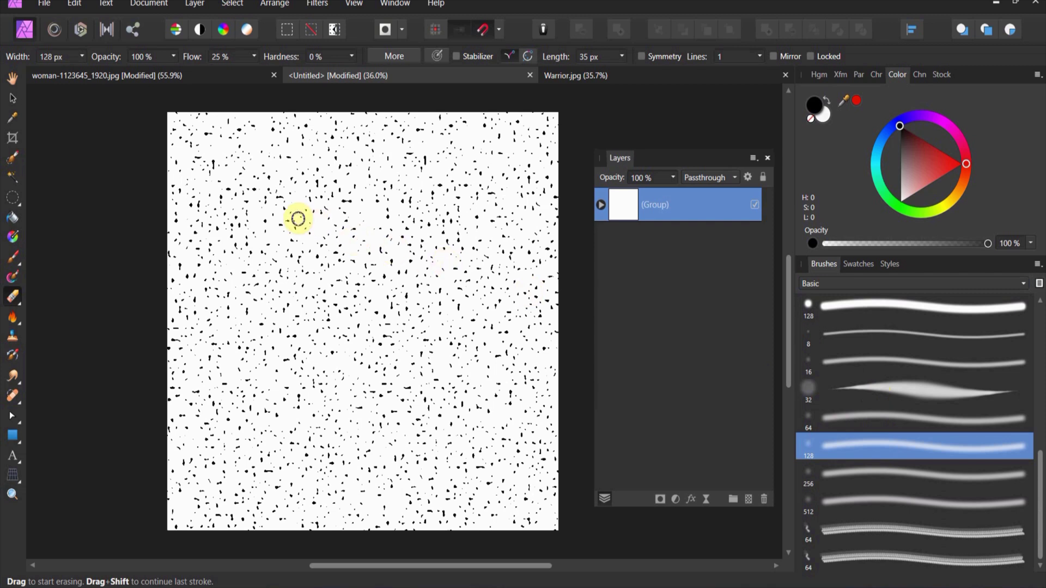
pyautogui.moveTo(296, 219)
pyautogui.mouseDown()
pyautogui.moveTo(157, 127)
pyautogui.moveTo(284, 114)
pyautogui.moveTo(508, 122)
pyautogui.moveTo(564, 141)
pyautogui.moveTo(524, 133)
pyautogui.moveTo(536, 153)
pyautogui.moveTo(506, 125)
pyautogui.mouseUp()
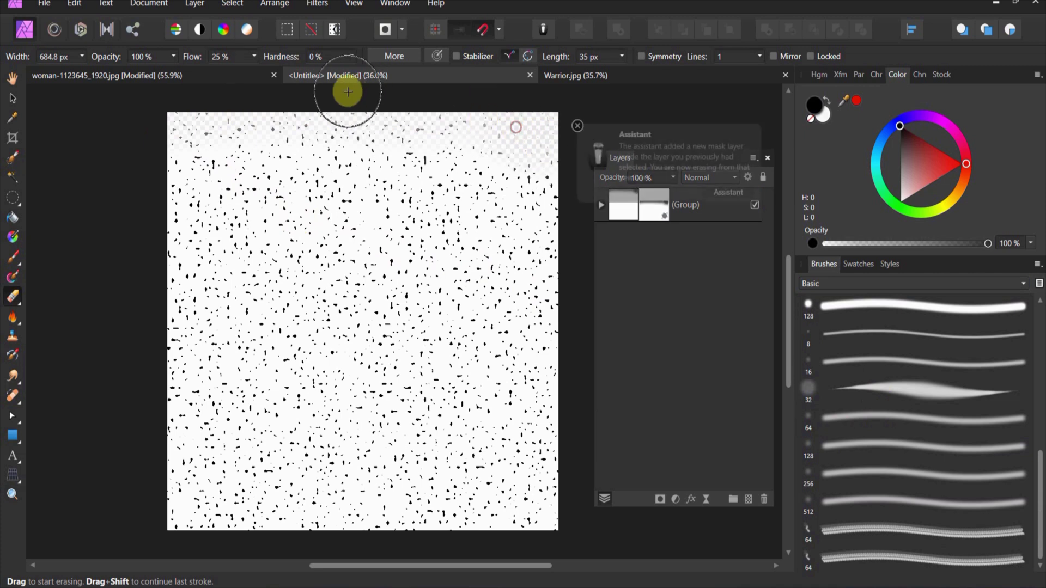
pyautogui.click(254, 56)
pyautogui.moveTo(256, 71); pyautogui.dragTo(294, 72)
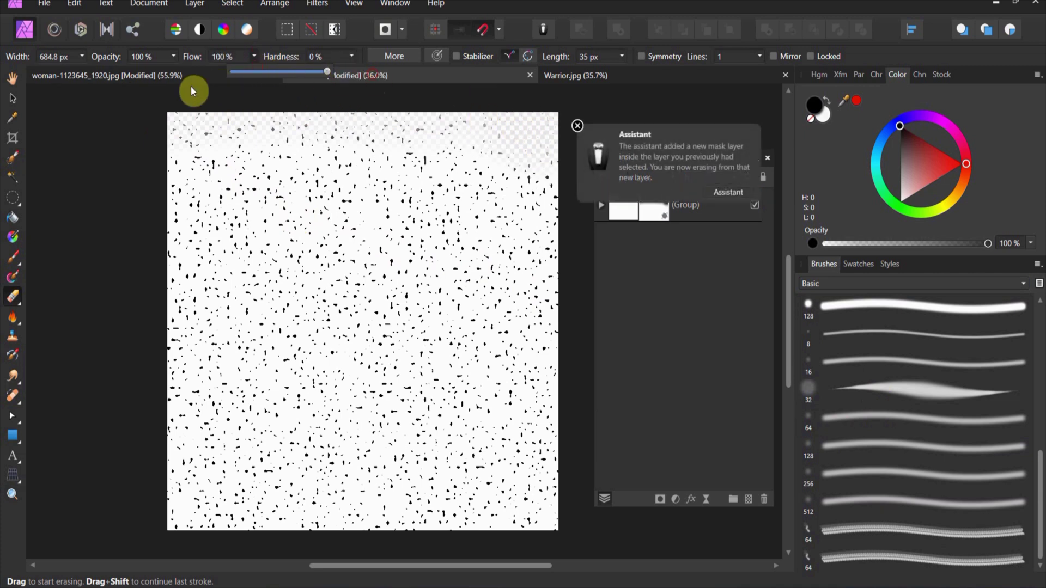
pyautogui.moveTo(133, 163)
pyautogui.mouseDown()
pyautogui.moveTo(215, 135)
pyautogui.moveTo(359, 132)
pyautogui.moveTo(534, 145)
pyautogui.moveTo(544, 187)
pyautogui.moveTo(565, 432)
pyautogui.moveTo(542, 502)
pyautogui.moveTo(500, 529)
pyautogui.moveTo(364, 537)
pyautogui.moveTo(203, 518)
pyautogui.moveTo(168, 493)
pyautogui.moveTo(154, 441)
pyautogui.moveTo(148, 259)
pyautogui.moveTo(171, 175)
pyautogui.moveTo(149, 388)
pyautogui.moveTo(180, 479)
pyautogui.moveTo(252, 518)
pyautogui.moveTo(399, 518)
pyautogui.moveTo(534, 481)
pyautogui.moveTo(570, 347)
pyautogui.moveTo(567, 201)
pyautogui.moveTo(497, 159)
pyautogui.moveTo(313, 126)
pyautogui.moveTo(182, 156)
pyautogui.moveTo(124, 292)
pyautogui.moveTo(133, 444)
pyautogui.moveTo(220, 520)
pyautogui.moveTo(401, 539)
pyautogui.moveTo(542, 476)
pyautogui.moveTo(580, 341)
pyautogui.mouseUp()
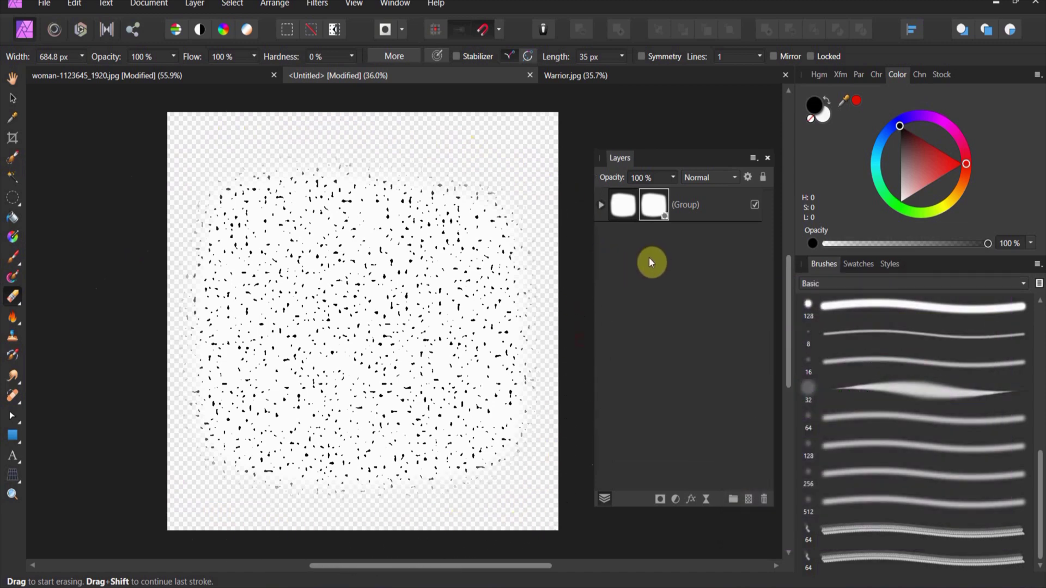
# Export the texture as a PNG named 'Rough snow brush' to the Desktop
pyautogui.click(40, 6)
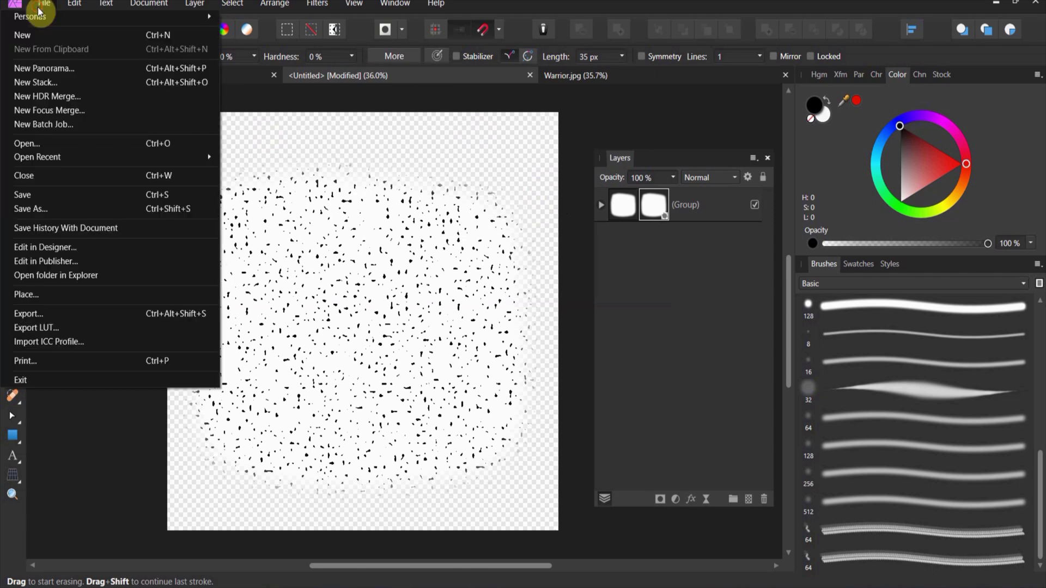
pyautogui.click(88, 315)
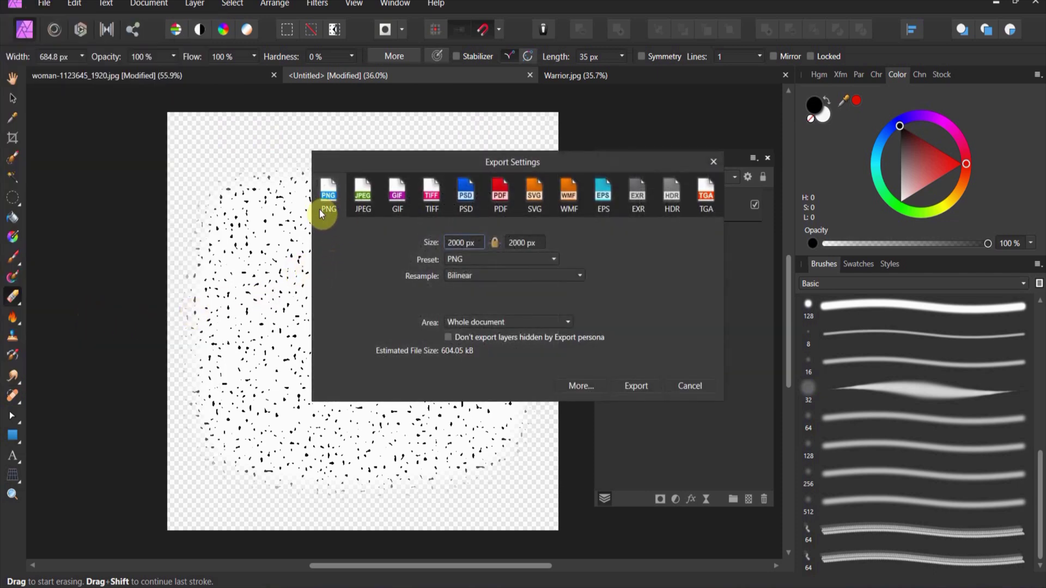
pyautogui.click(649, 384)
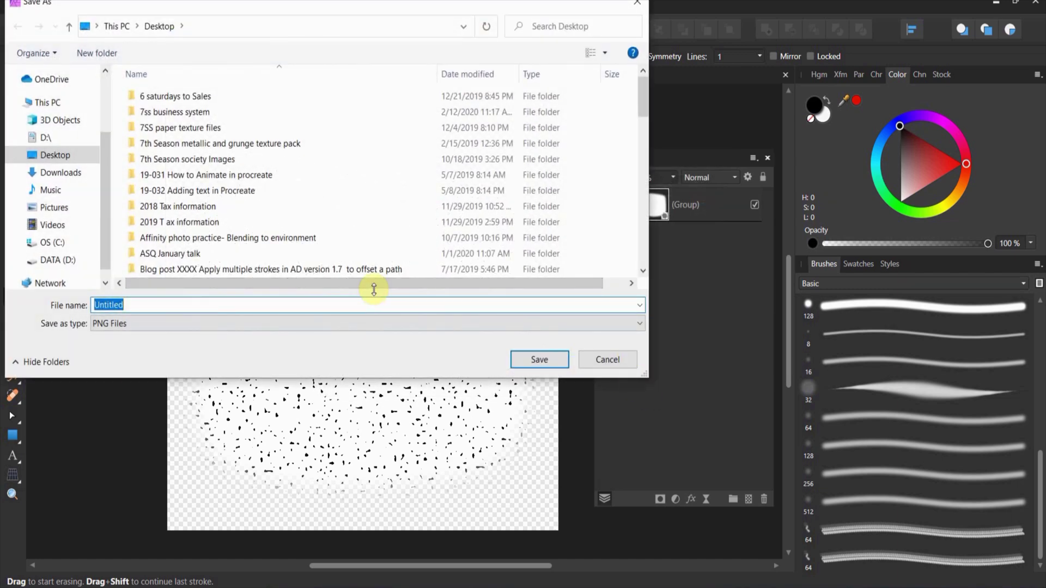
pyautogui.write('Rough snow brush')
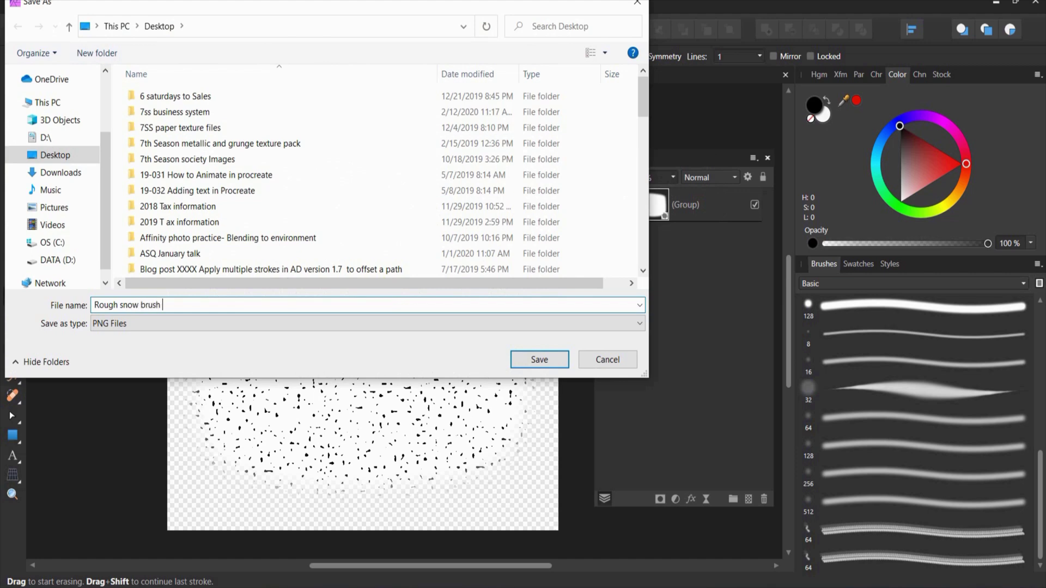
pyautogui.click(539, 359)
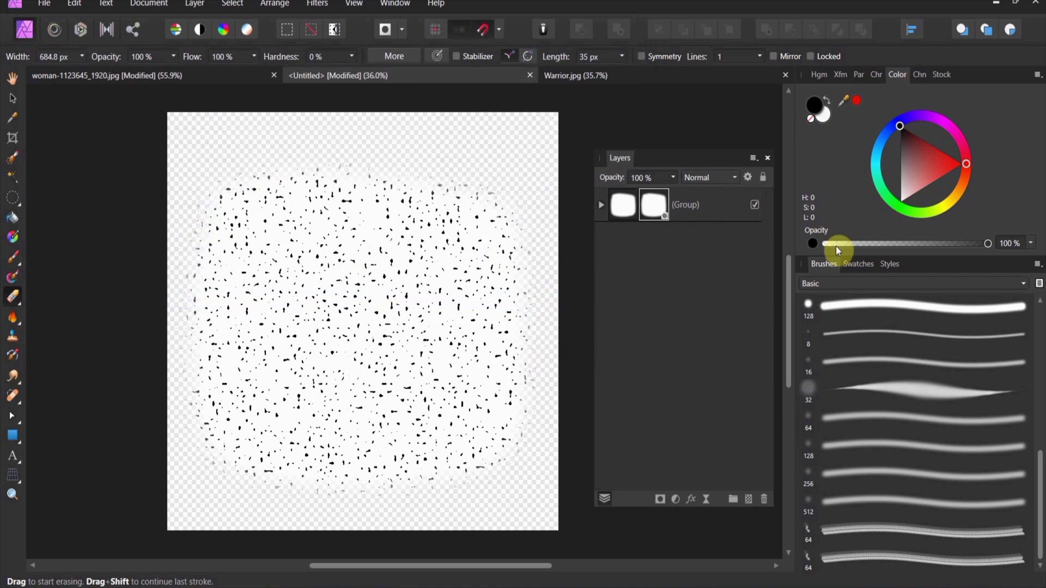
# Create a new 2000×2000 px document
pyautogui.click(46, 7)
pyautogui.click(47, 35)
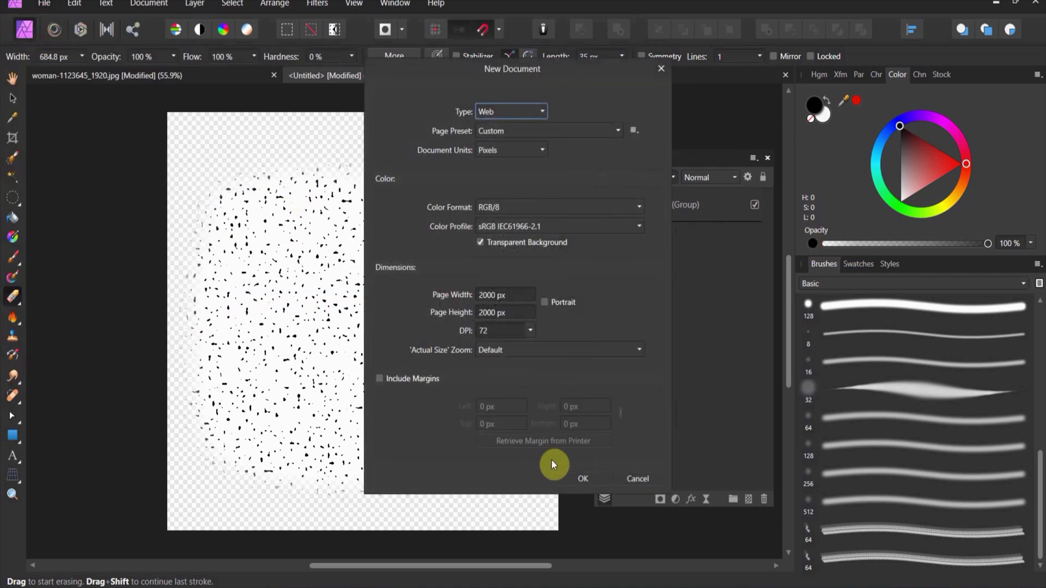
pyautogui.click(577, 474)
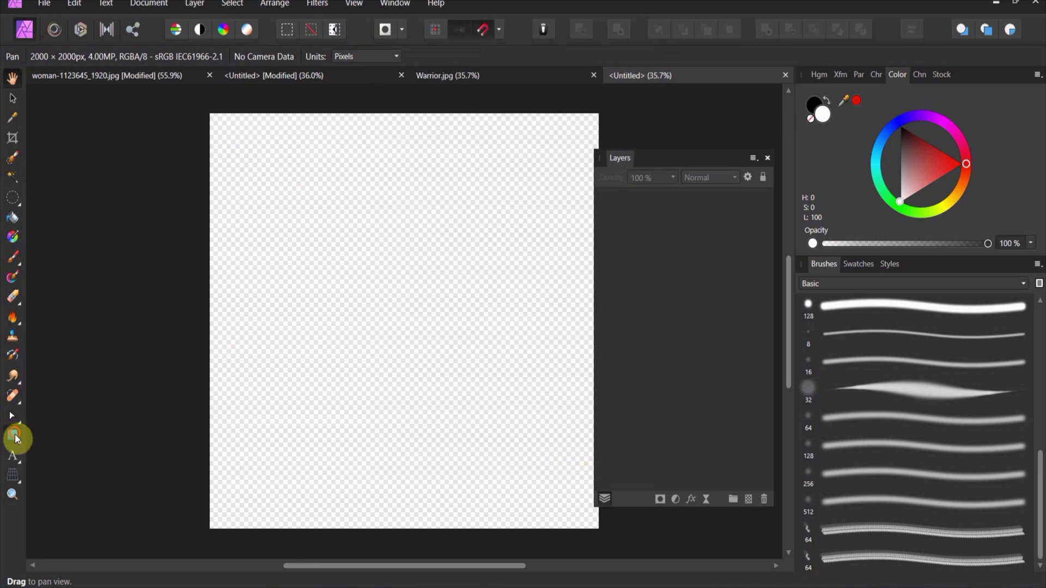
# Cover the canvas with a black-filled rectangle and float the Brushes panel beside it
pyautogui.click(15, 436)
pyautogui.moveTo(210, 116); pyautogui.dragTo(601, 526)
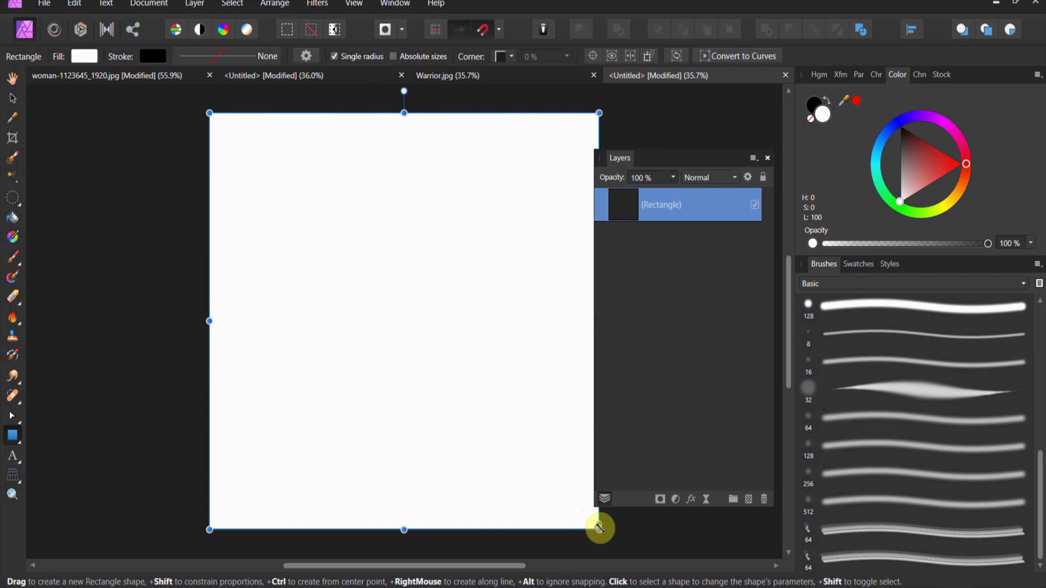
pyautogui.moveTo(927, 180); pyautogui.dragTo(881, 128)
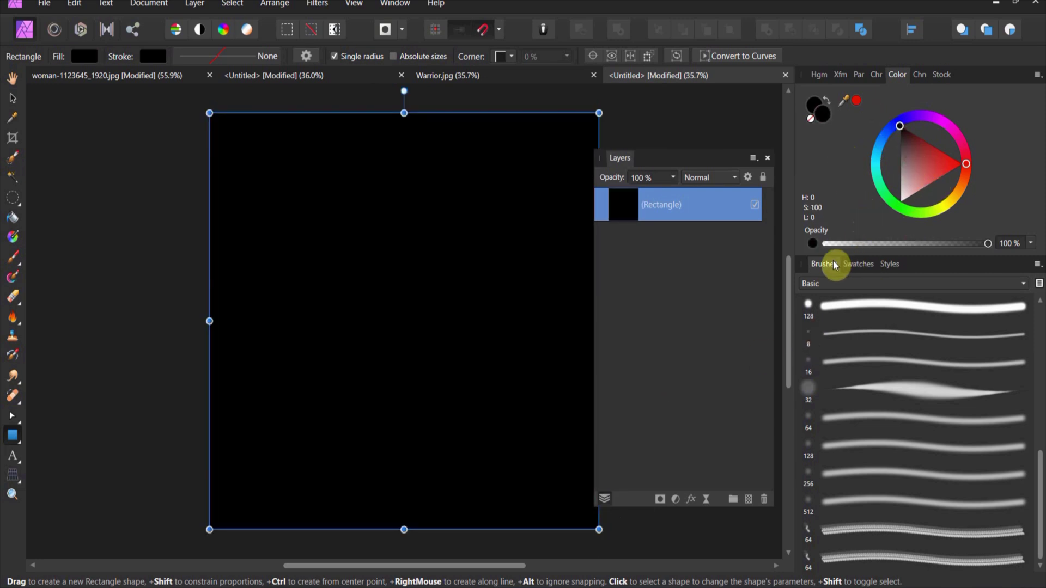
pyautogui.moveTo(825, 262)
pyautogui.mouseDown()
pyautogui.moveTo(764, 260)
pyautogui.moveTo(453, 159)
pyautogui.mouseUp()
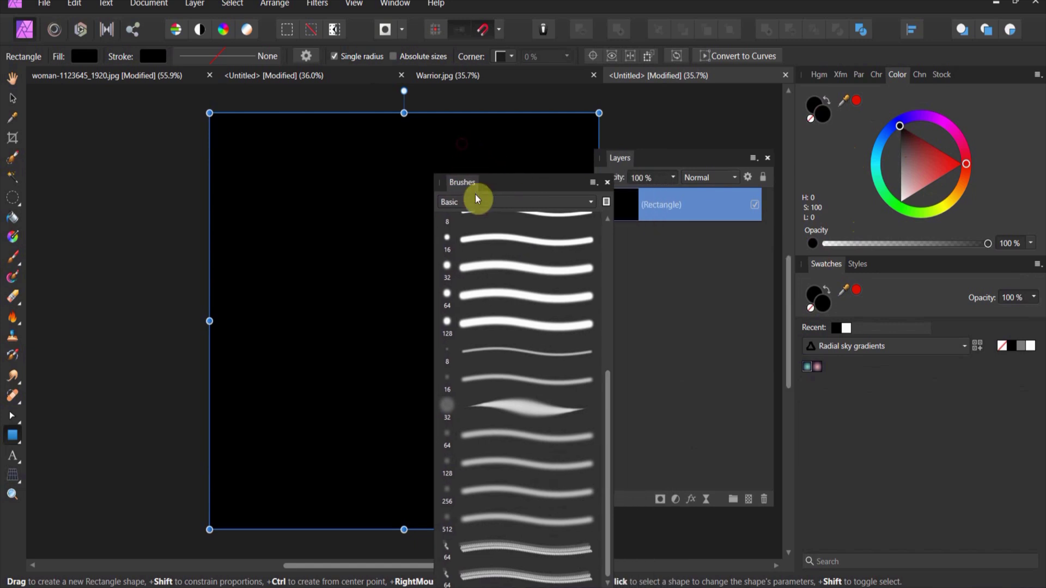
# In the Snow brushes category, create a new intensity brush from Rough snow brush.png
pyautogui.click(476, 200)
pyautogui.scroll(-5, 520, 305)
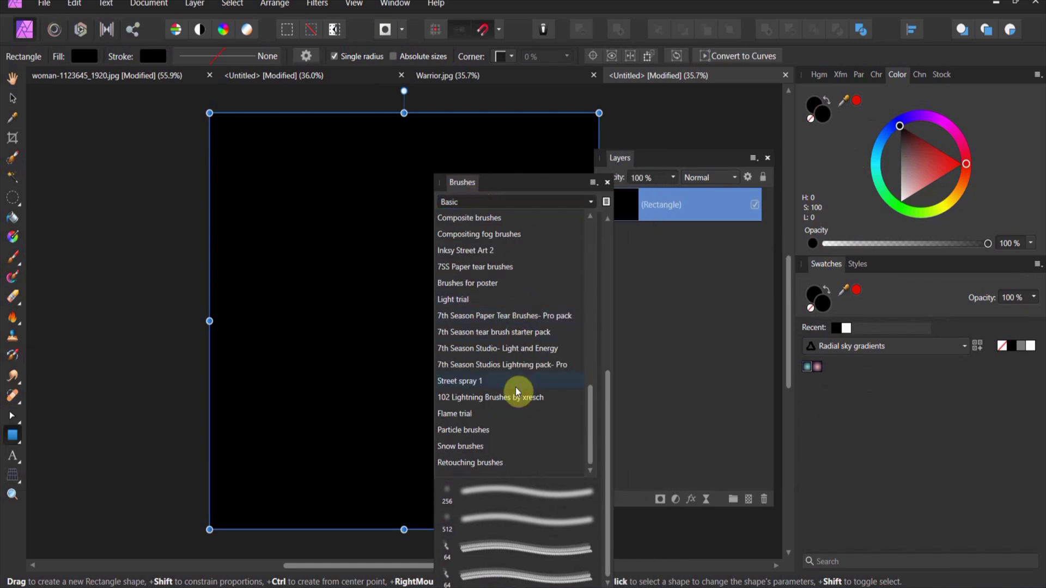
pyautogui.click(482, 447)
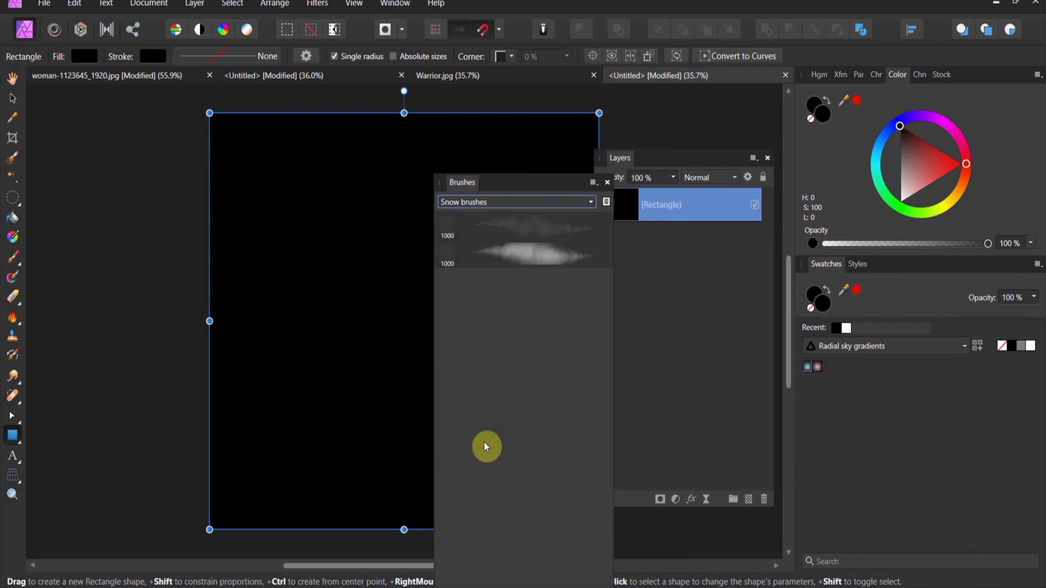
pyautogui.click(593, 183)
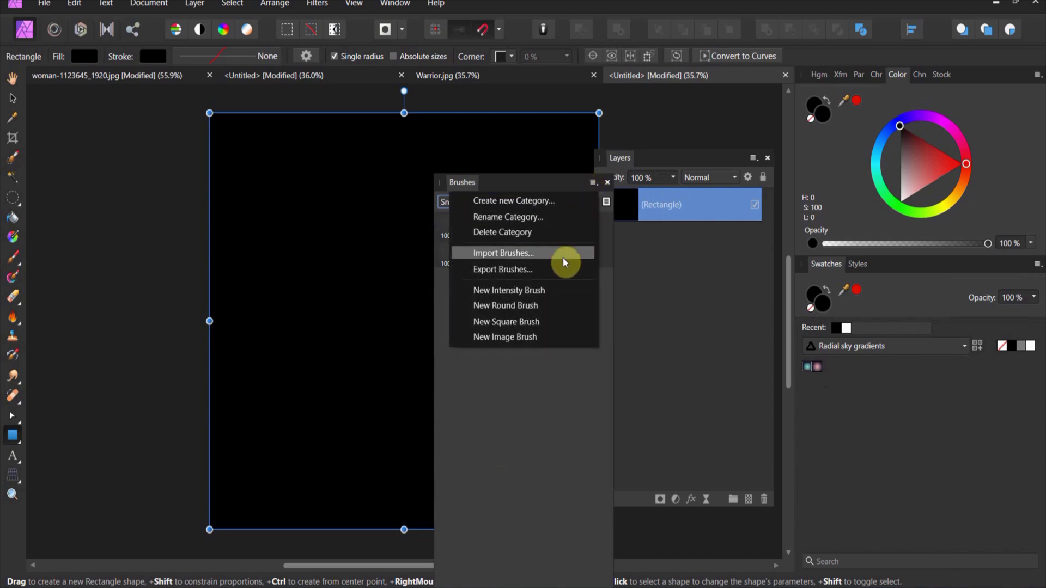
pyautogui.click(560, 291)
pyautogui.scroll(-10, 651, 325)
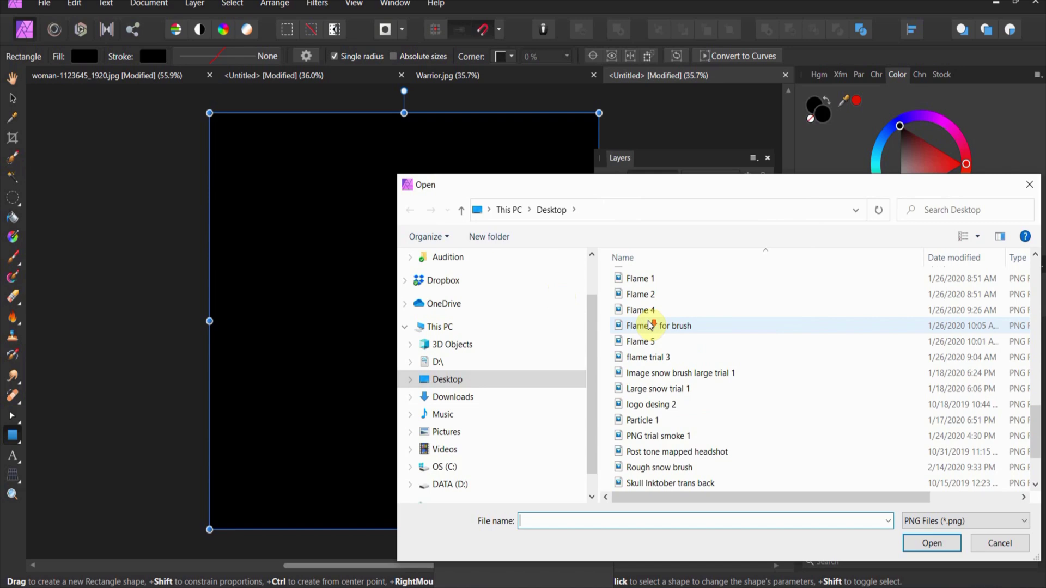
pyautogui.scroll(-2, 650, 326)
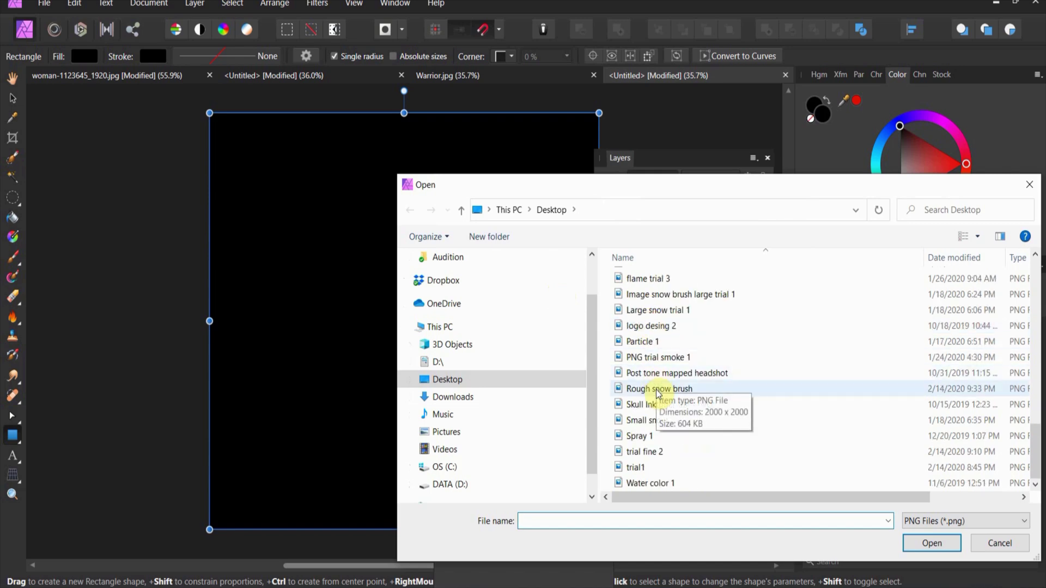
pyautogui.doubleClick(673, 389)
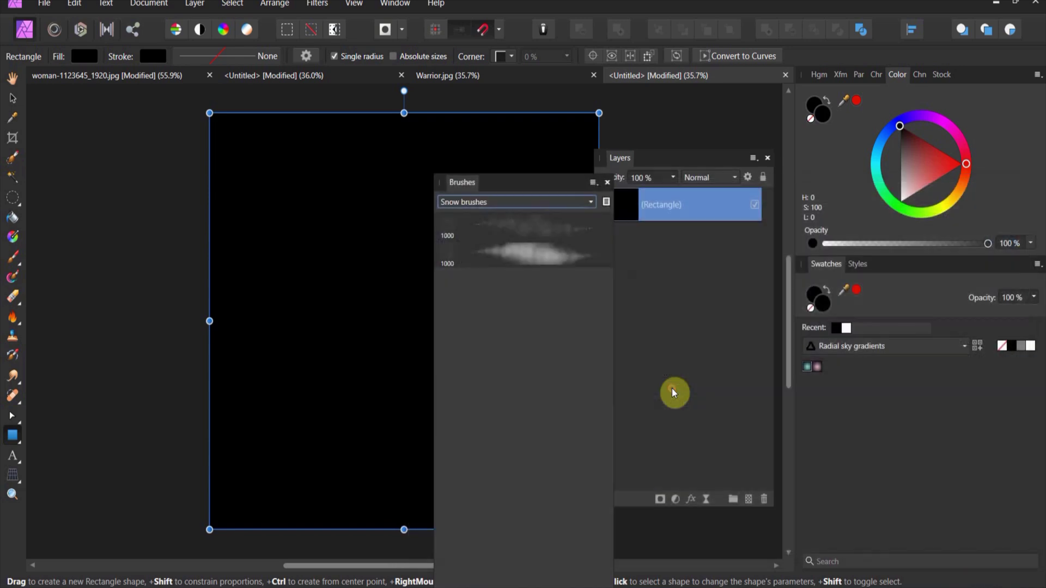
# Give the Rough snow brush a 1000 px size and 106% spacing, then close the editor
pyautogui.click(546, 293)
pyautogui.doubleClick(546, 293)
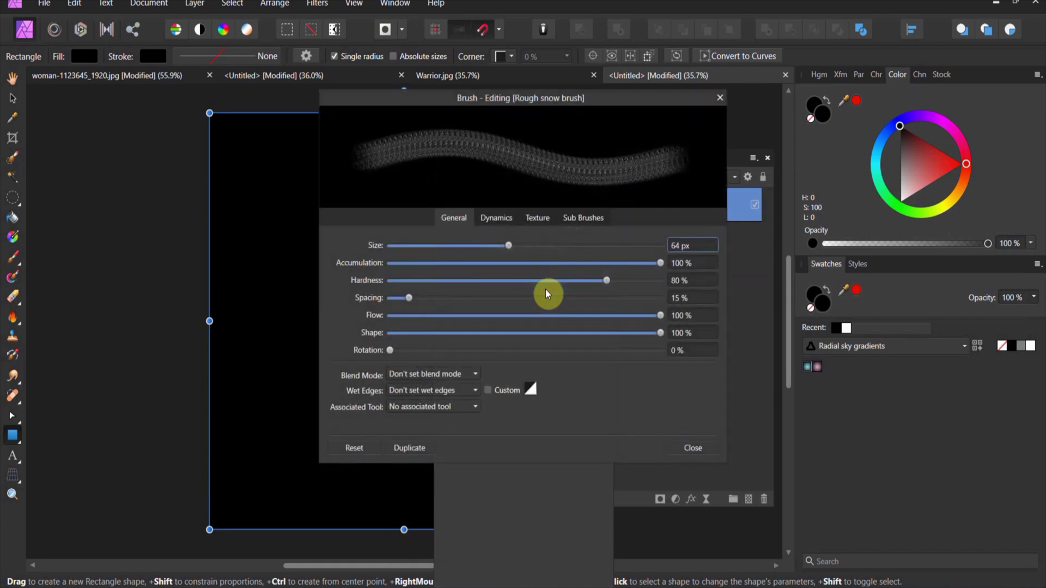
pyautogui.moveTo(507, 248); pyautogui.dragTo(508, 249)
pyautogui.click(681, 247)
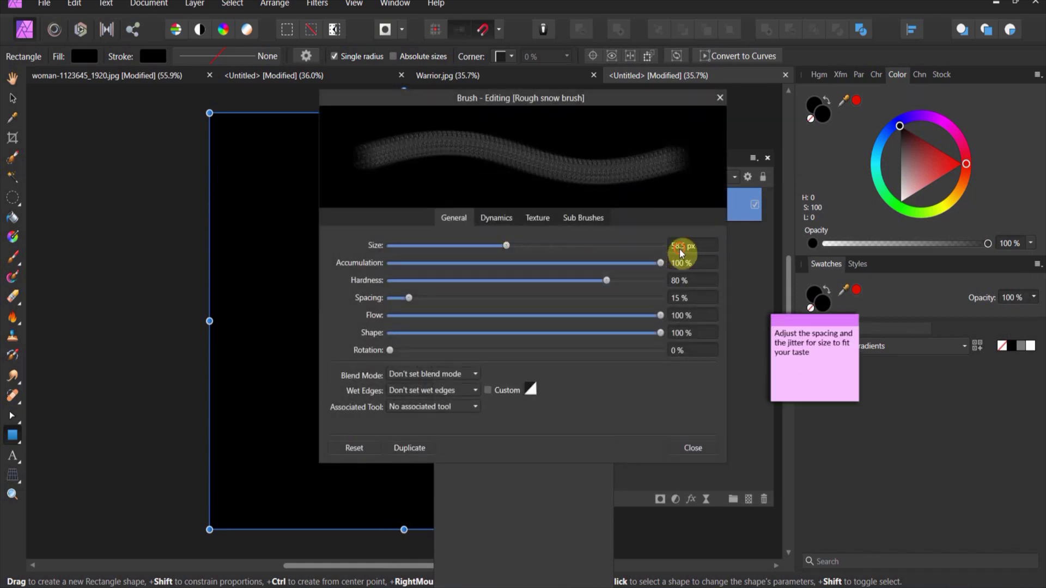
pyautogui.write('1000')
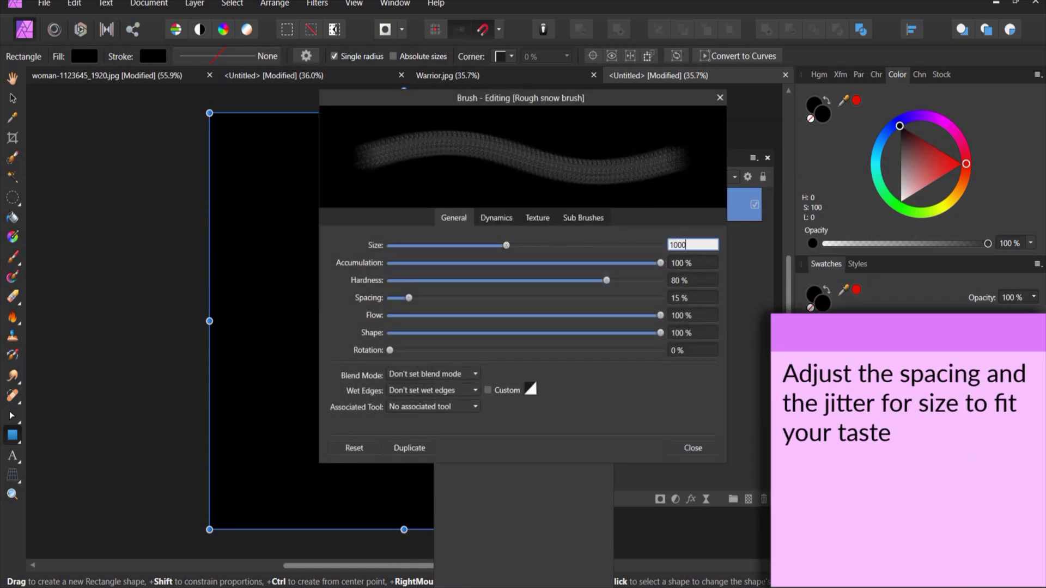
pyautogui.press('Return')
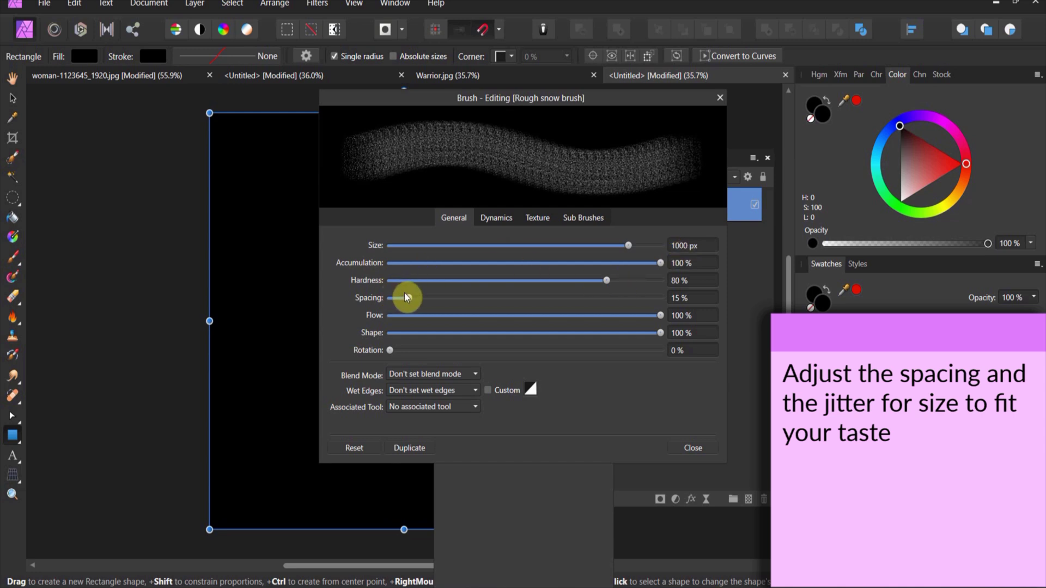
pyautogui.moveTo(409, 298); pyautogui.dragTo(532, 299)
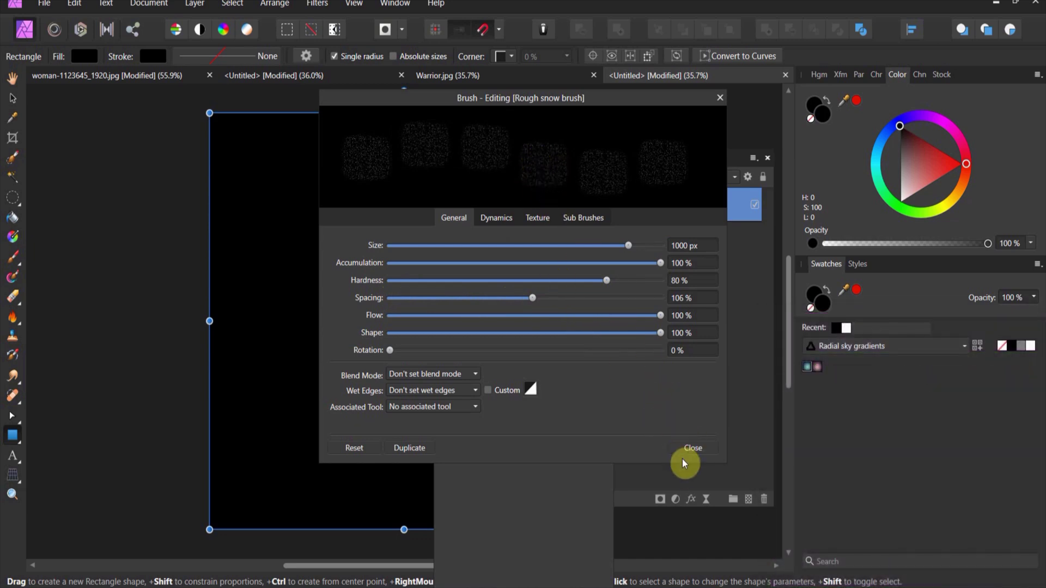
pyautogui.click(690, 448)
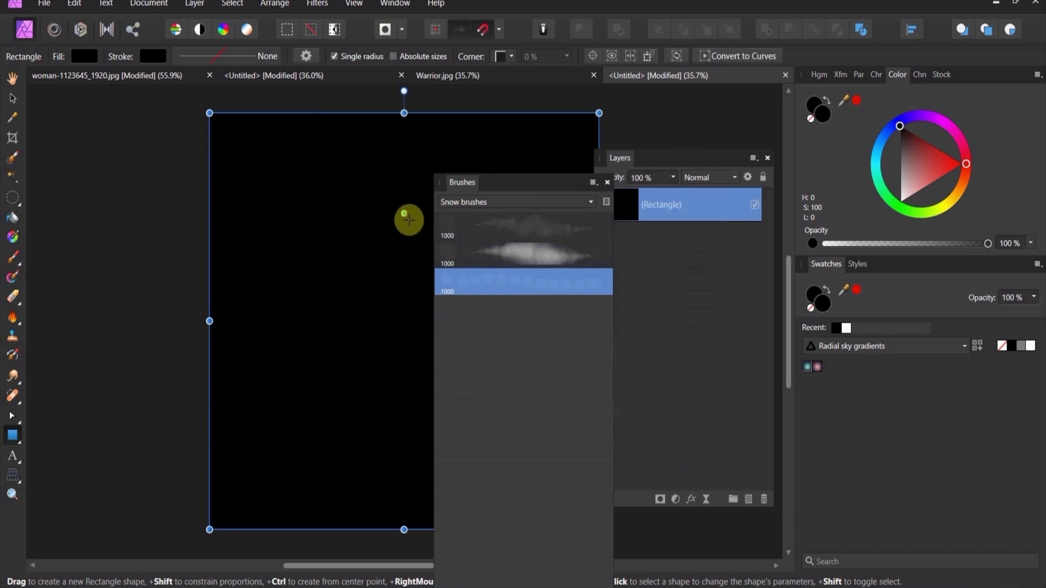
# Paint white snow strokes across the black canvas with the rough snow brush
pyautogui.click(12, 257)
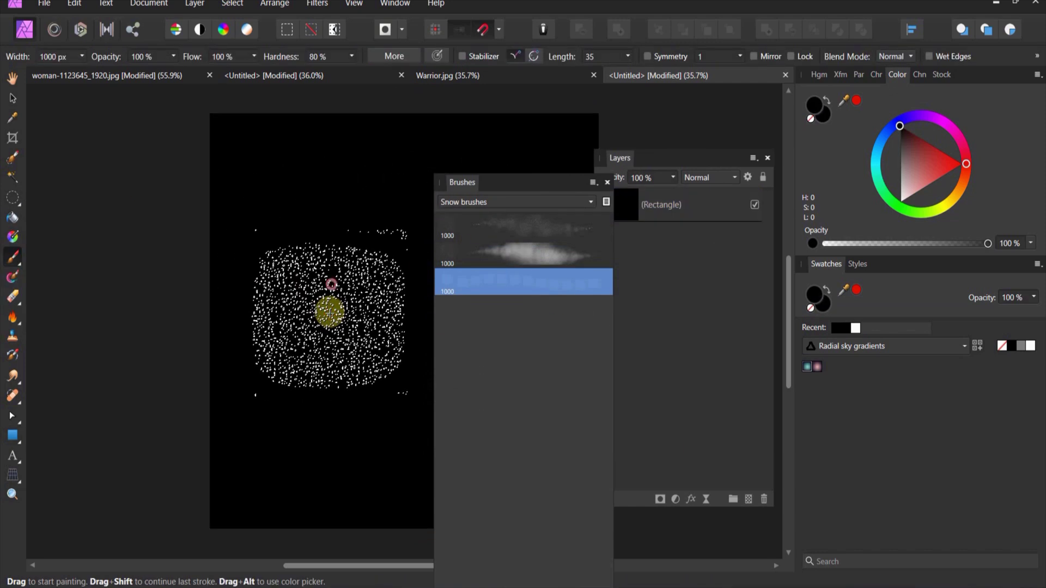
pyautogui.click(341, 337)
pyautogui.click(885, 202)
pyautogui.moveTo(327, 235)
pyautogui.mouseDown()
pyautogui.moveTo(256, 280)
pyautogui.moveTo(322, 261)
pyautogui.moveTo(322, 316)
pyautogui.moveTo(420, 367)
pyautogui.moveTo(457, 287)
pyautogui.moveTo(367, 221)
pyautogui.moveTo(352, 385)
pyautogui.mouseUp()
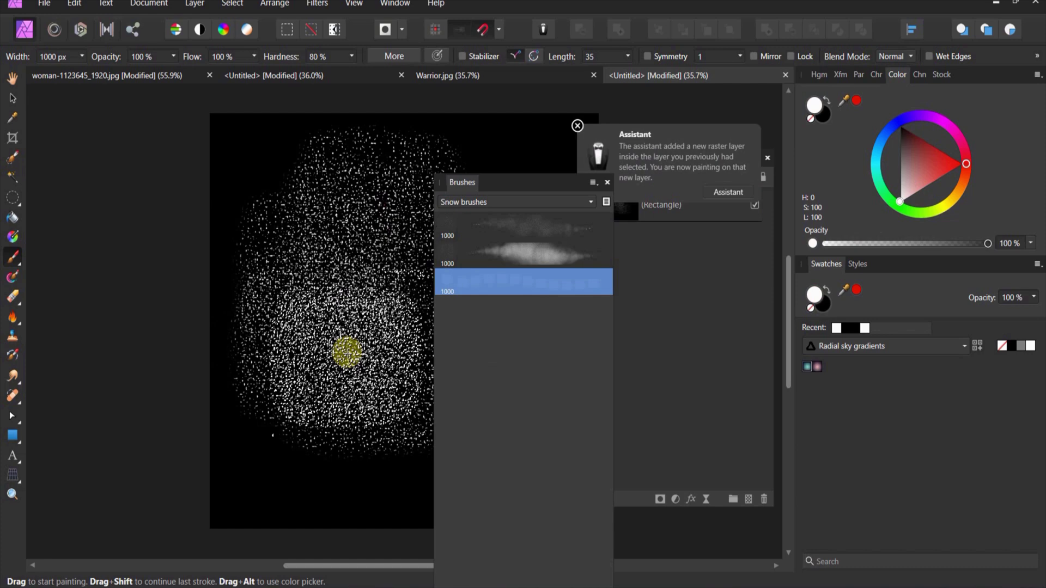
pyautogui.moveTo(347, 353)
pyautogui.mouseDown()
pyautogui.moveTo(338, 302)
pyautogui.moveTo(223, 254)
pyautogui.moveTo(141, 243)
pyautogui.moveTo(227, 173)
pyautogui.mouseUp()
# On the Untitled snow-brush document, set up a 32 px round Basic eraser enlarged to about 260 px
pyautogui.press('h')
pyautogui.click(479, 77)
pyautogui.click(321, 76)
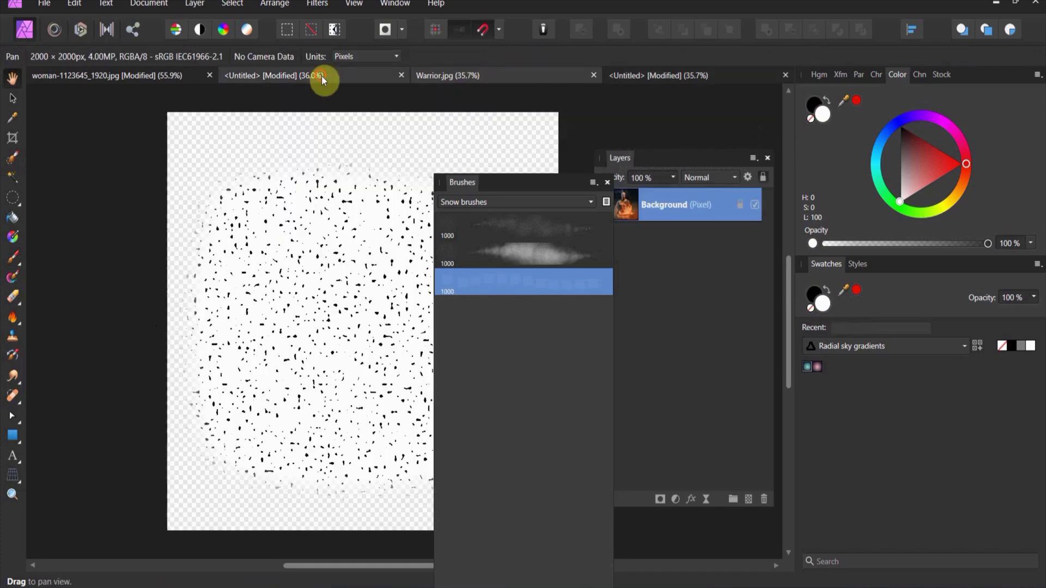
pyautogui.press('e')
pyautogui.moveTo(493, 185); pyautogui.dragTo(625, 194)
pyautogui.click(625, 203)
pyautogui.scroll(2, 609, 224)
pyautogui.click(610, 220)
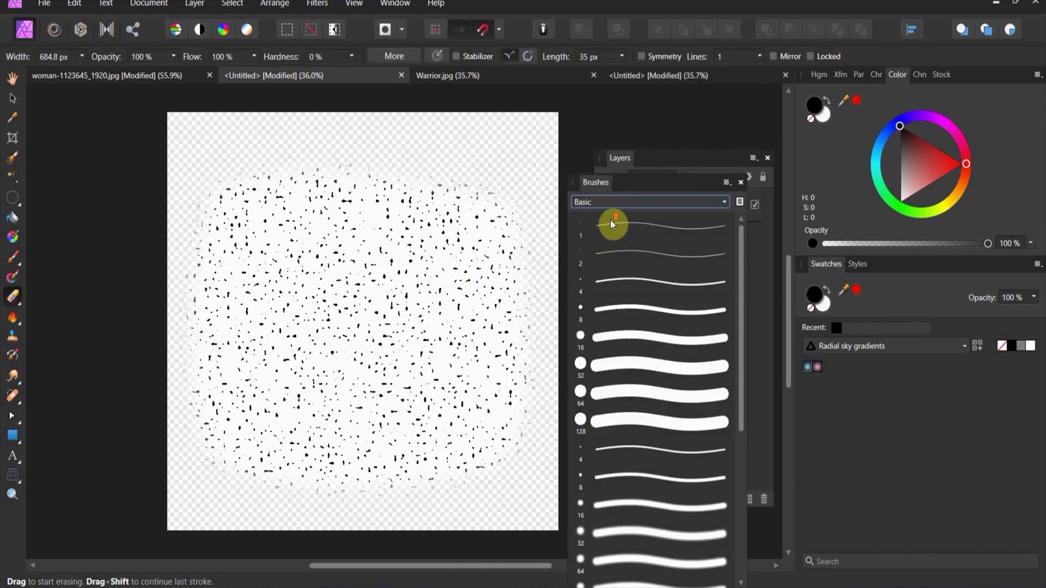
pyautogui.scroll(-2, 619, 275)
pyautogui.click(624, 290)
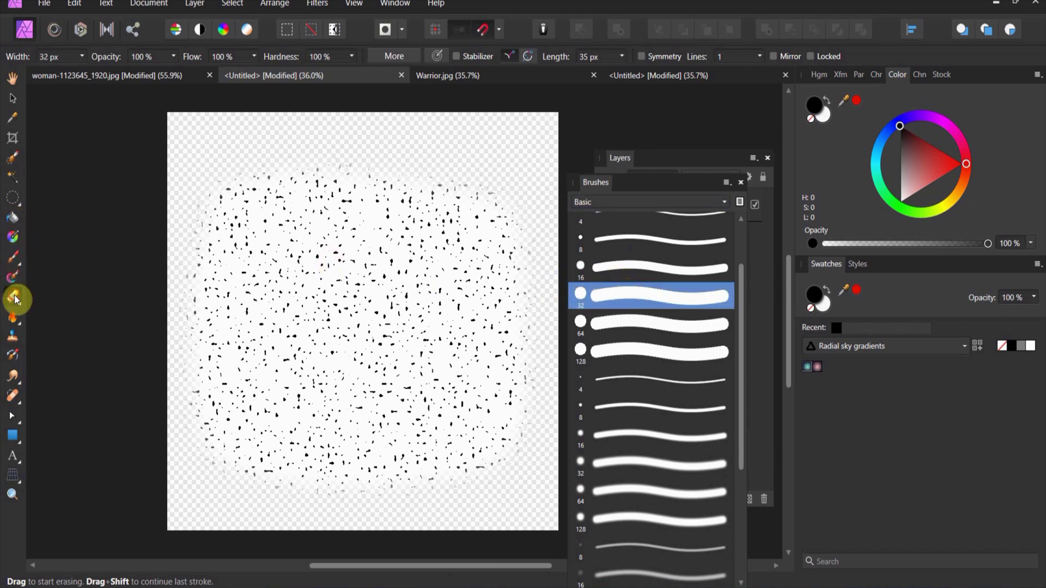
pyautogui.moveTo(171, 150); pyautogui.dragTo(204, 131)
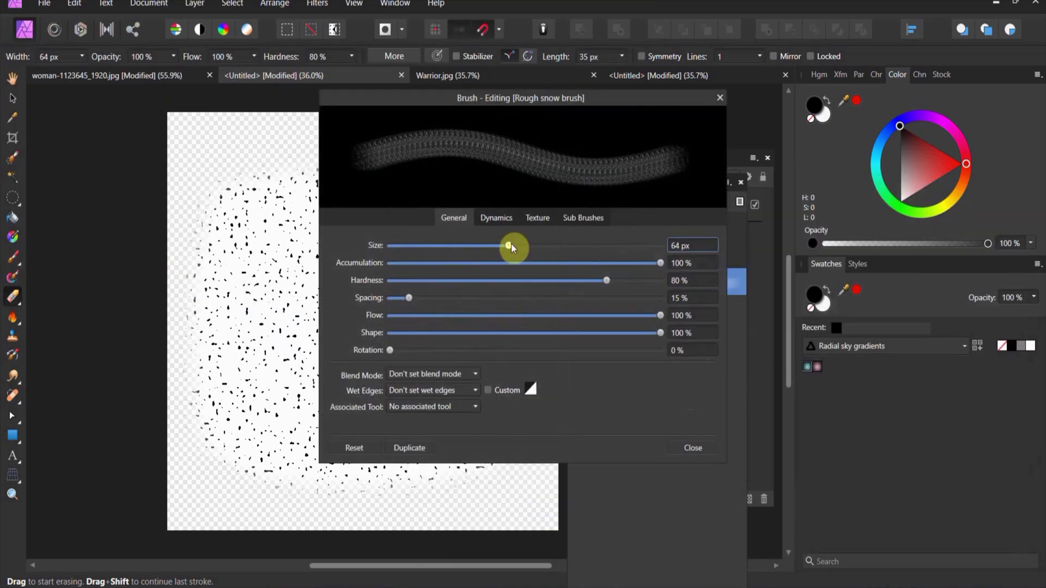
# Resize the Rough snow brush to 678.7 px with 117% spacing, then bring up the woman portrait
pyautogui.moveTo(511, 245); pyautogui.dragTo(620, 245)
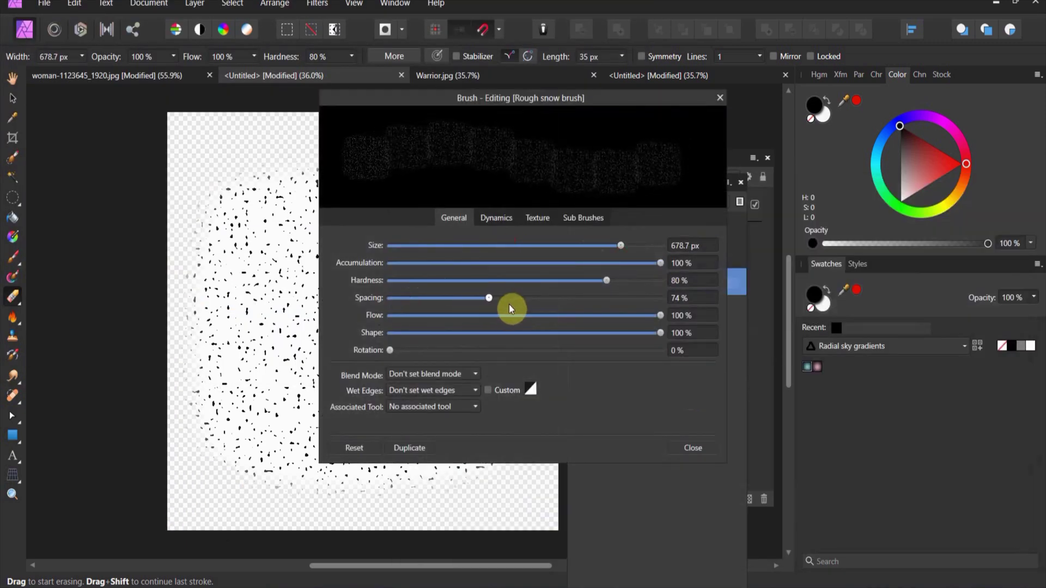
pyautogui.moveTo(509, 298); pyautogui.dragTo(548, 298)
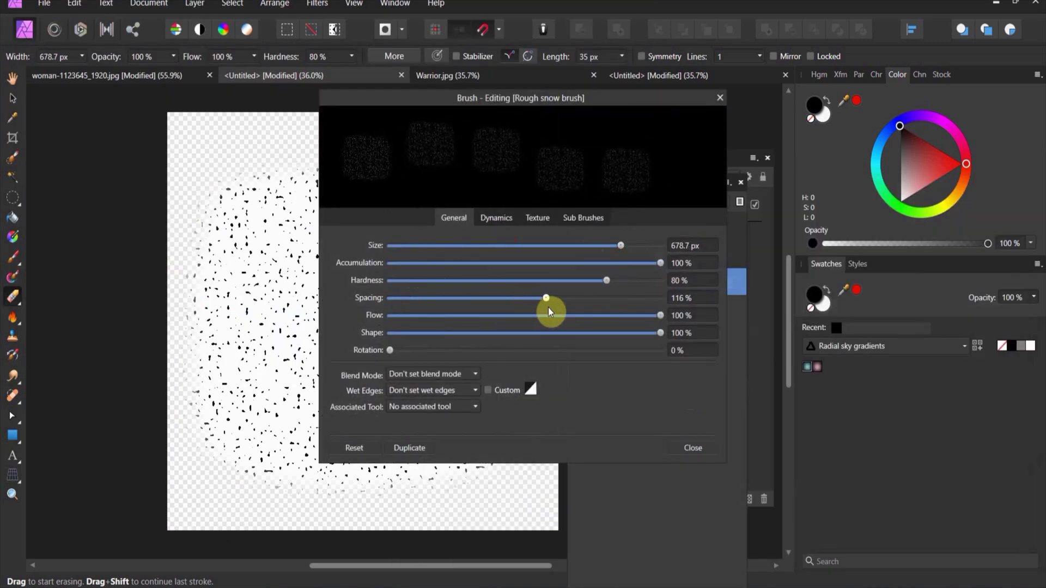
pyautogui.click(706, 446)
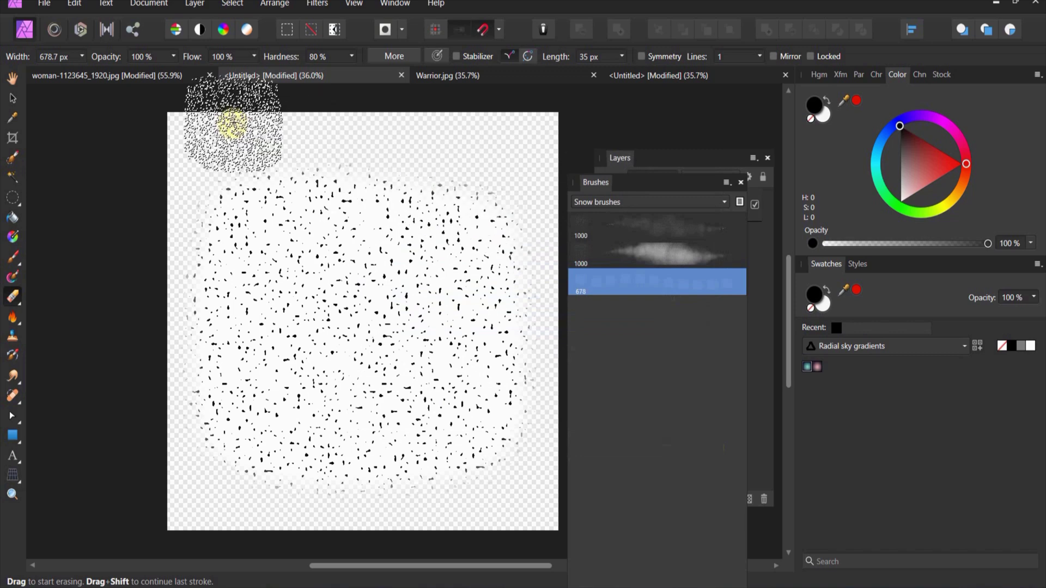
pyautogui.click(150, 76)
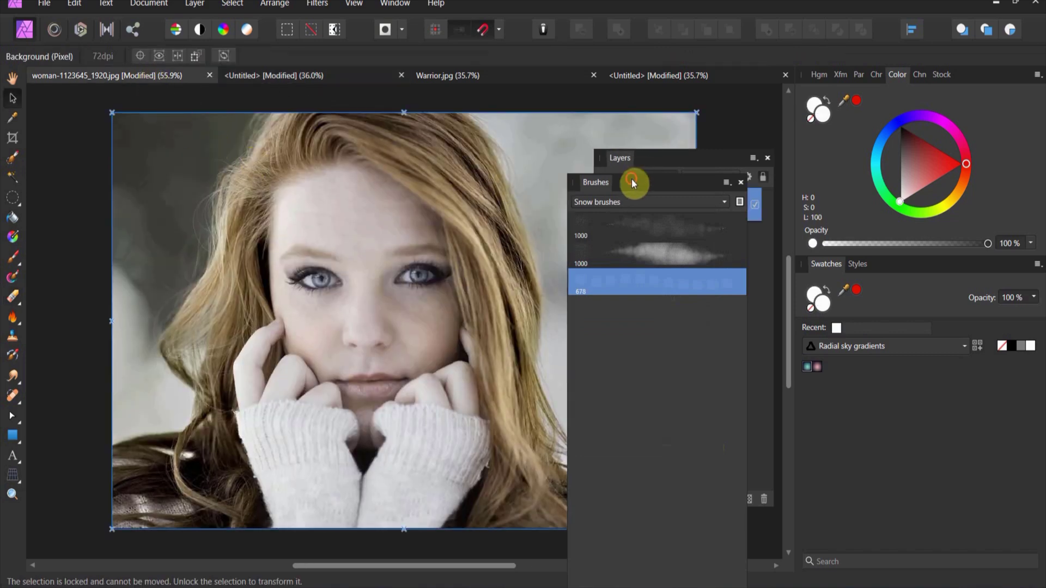
# Dock the Brushes panel beside the Layers panel and ready the paint brush
pyautogui.moveTo(632, 179)
pyautogui.mouseDown()
pyautogui.moveTo(731, 173)
pyautogui.moveTo(881, 237)
pyautogui.moveTo(883, 257)
pyautogui.mouseUp()
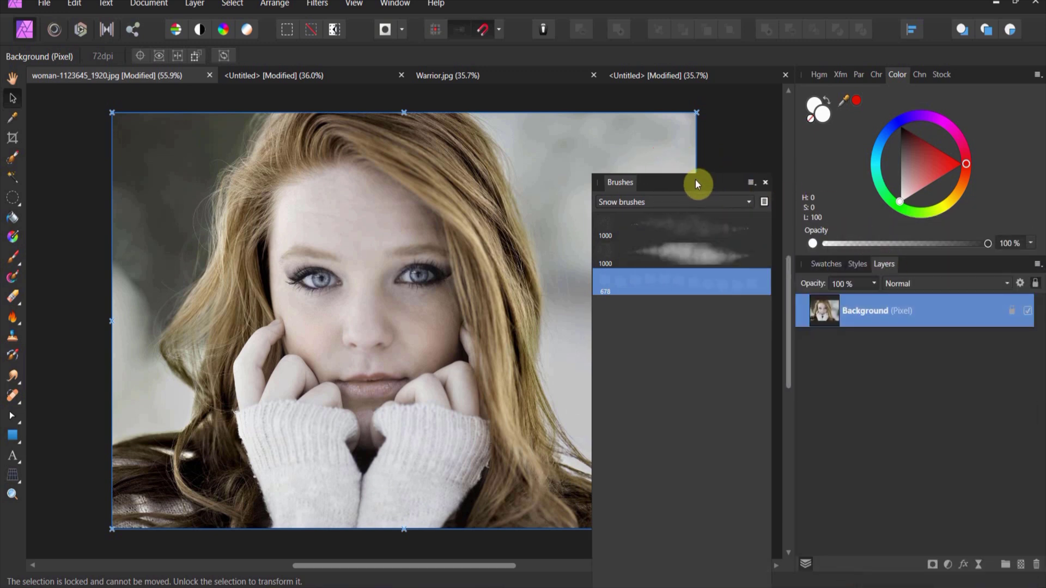
pyautogui.moveTo(696, 184)
pyautogui.mouseDown()
pyautogui.moveTo(984, 243)
pyautogui.moveTo(997, 293)
pyautogui.moveTo(927, 272)
pyautogui.mouseUp()
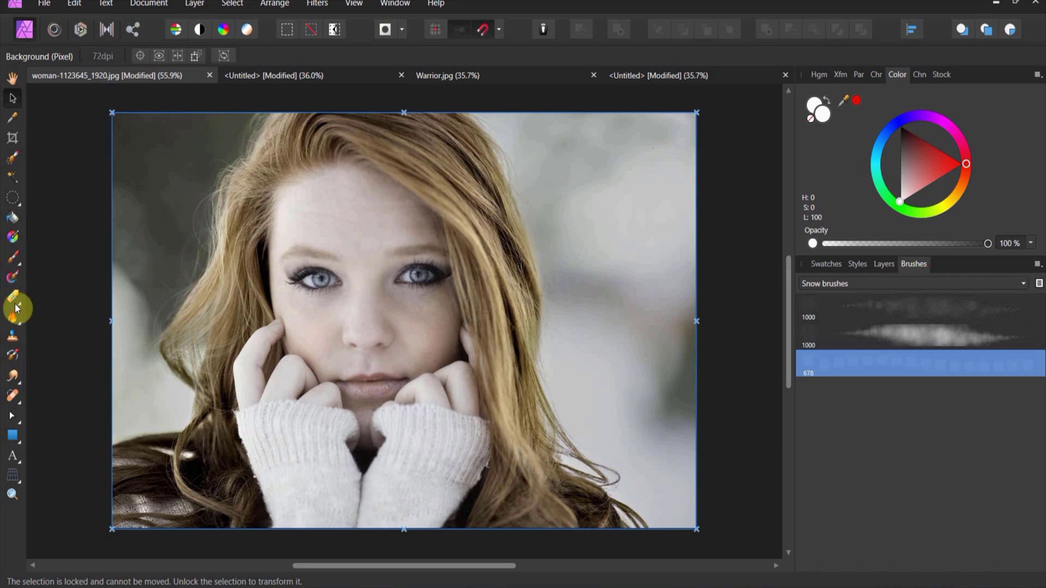
pyautogui.click(12, 257)
pyautogui.click(180, 266)
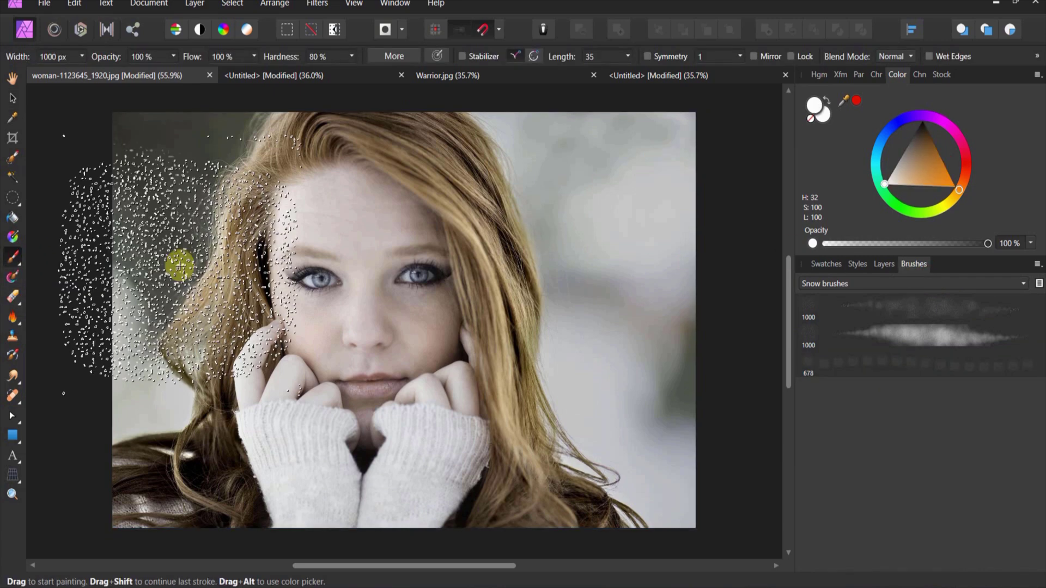
pyautogui.hotkey('ctrl', 'z')
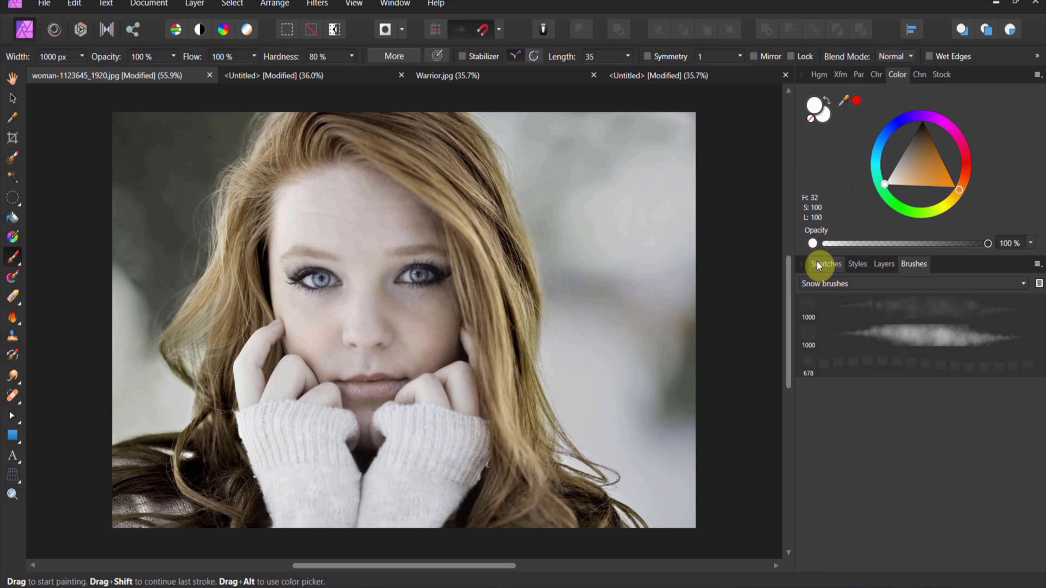
# Add a new pixel layer and paint white snow from the face across the portrait
pyautogui.click(884, 265)
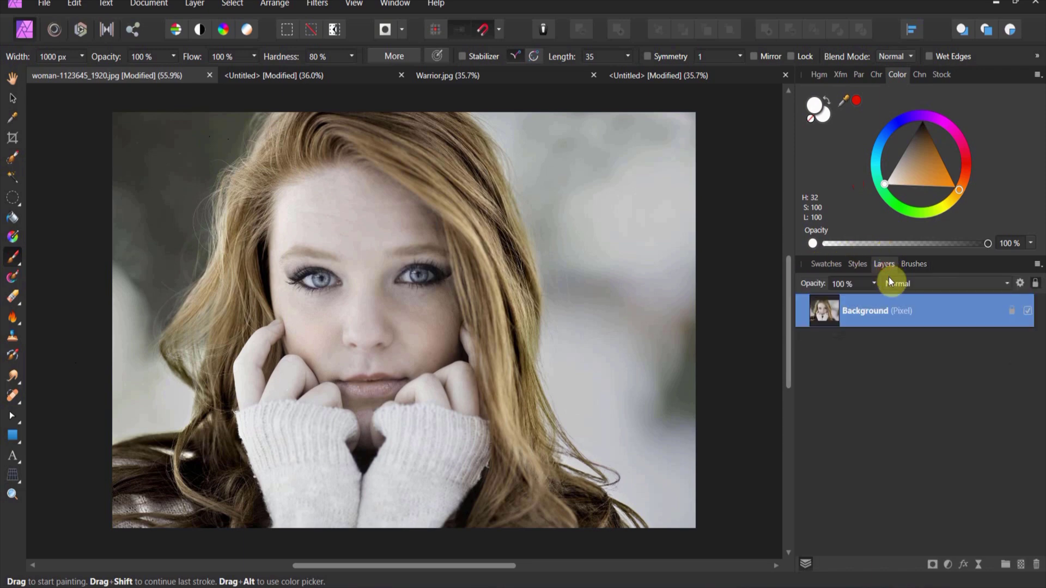
pyautogui.click(1020, 565)
pyautogui.click(598, 437)
pyautogui.hotkey('ctrl', 'z')
pyautogui.click(271, 284)
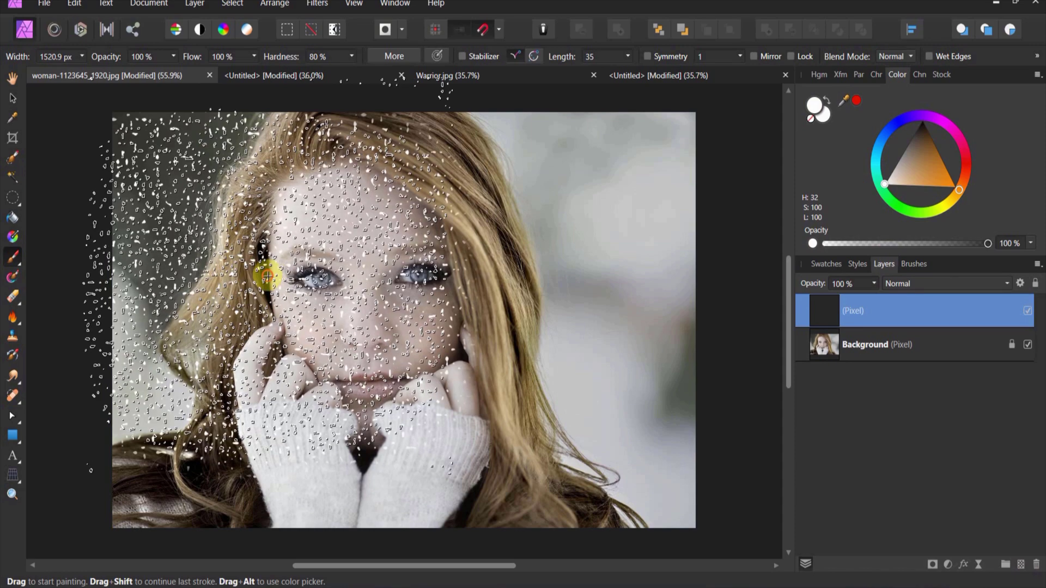
pyautogui.moveTo(270, 277)
pyautogui.mouseDown()
pyautogui.moveTo(463, 322)
pyautogui.moveTo(549, 276)
pyautogui.mouseUp()
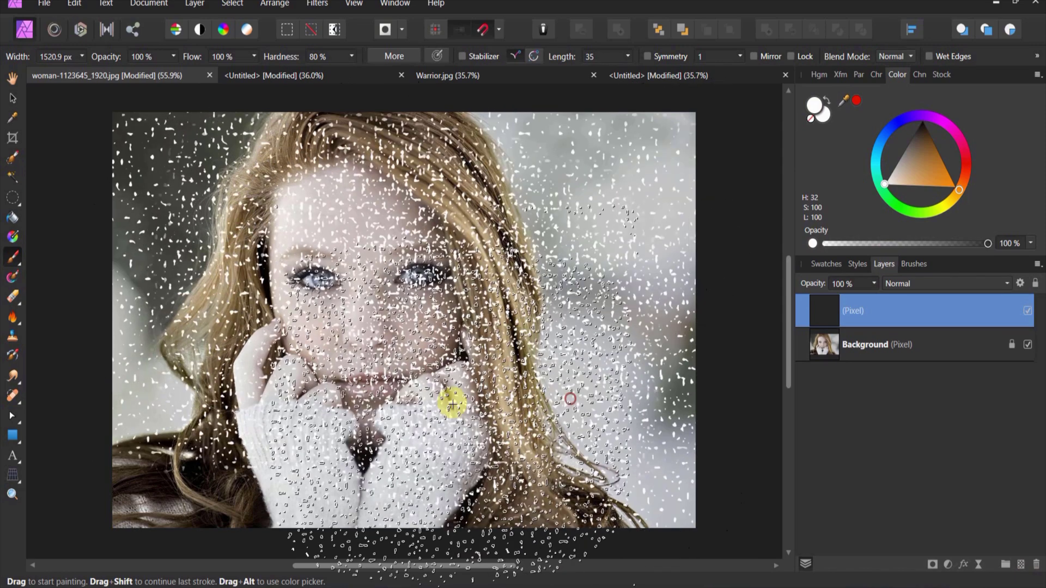
pyautogui.moveTo(129, 416); pyautogui.dragTo(129, 417)
pyautogui.click(854, 312)
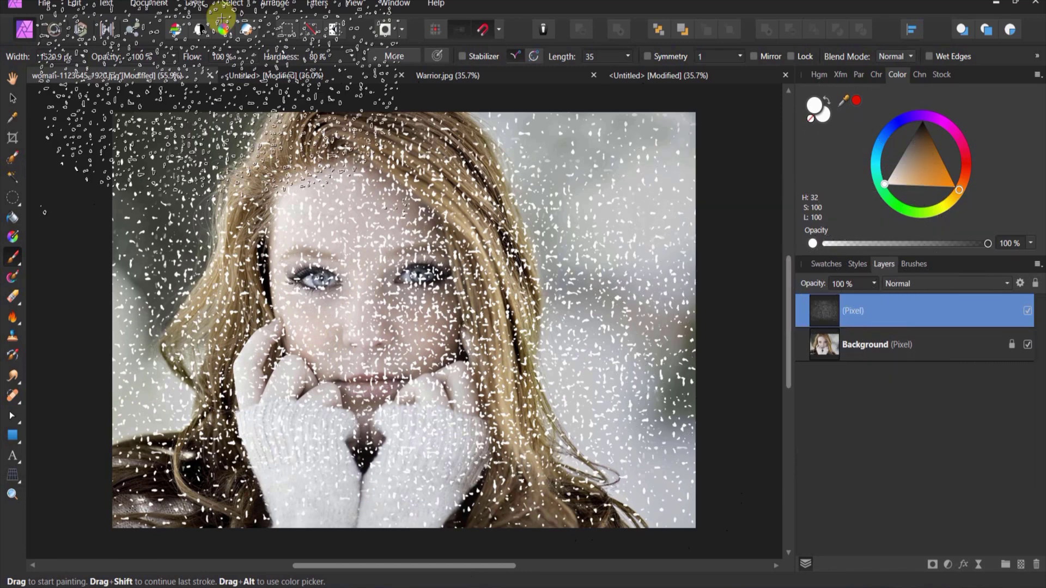
pyautogui.click(195, 4)
# Add a live Motion Blur with 5.7 px radius at 90° rotation to the snow
pyautogui.moveTo(180, 154)
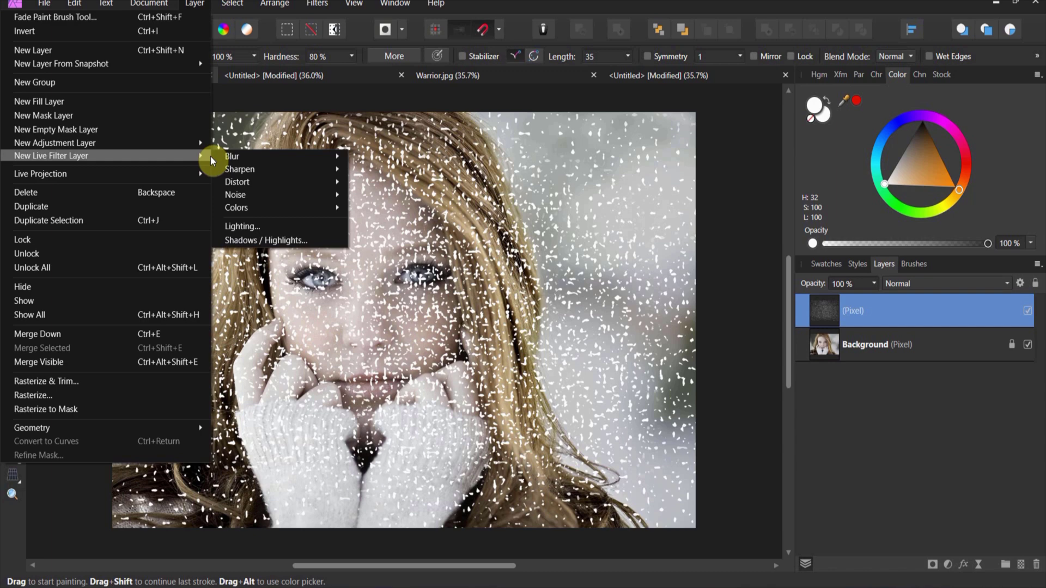
pyautogui.moveTo(217, 157)
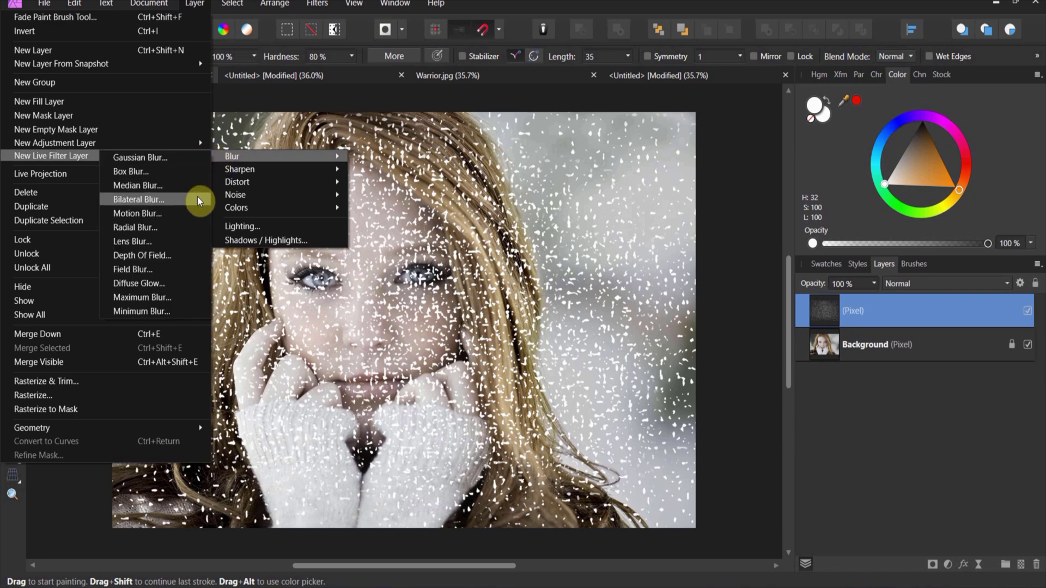
pyautogui.click(195, 214)
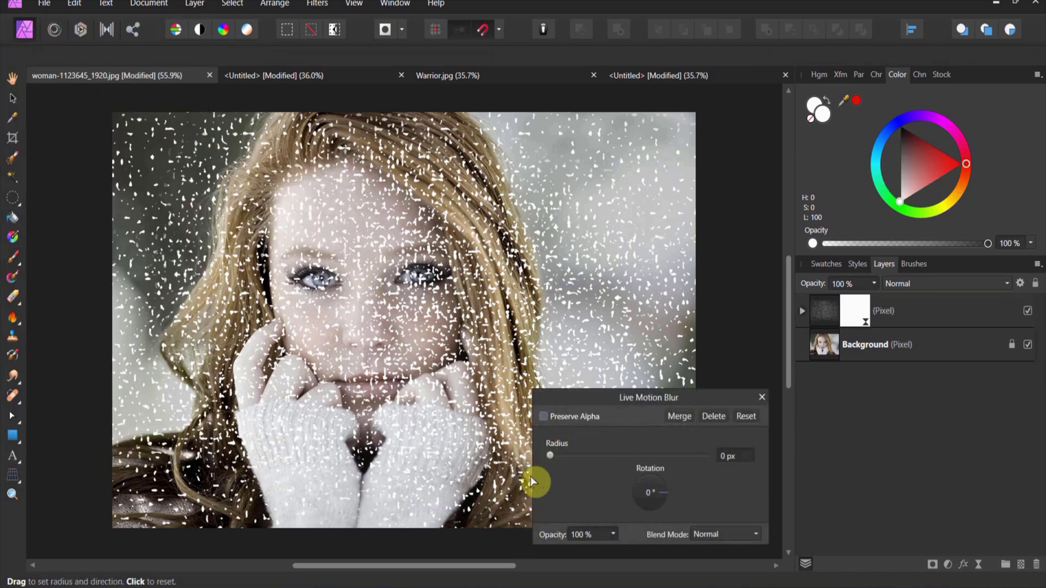
pyautogui.moveTo(548, 459); pyautogui.dragTo(602, 459)
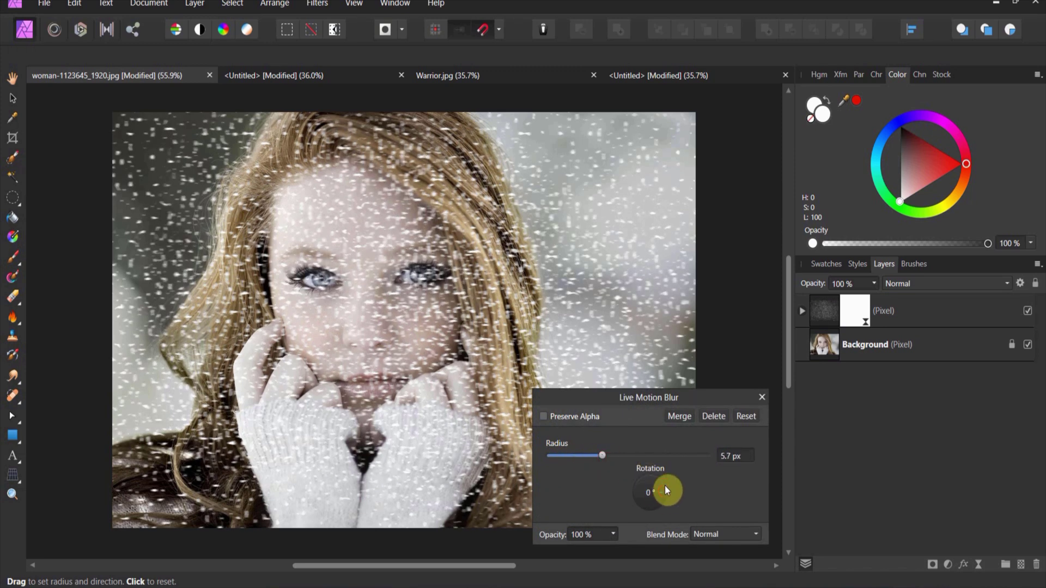
pyautogui.moveTo(665, 489); pyautogui.dragTo(654, 476)
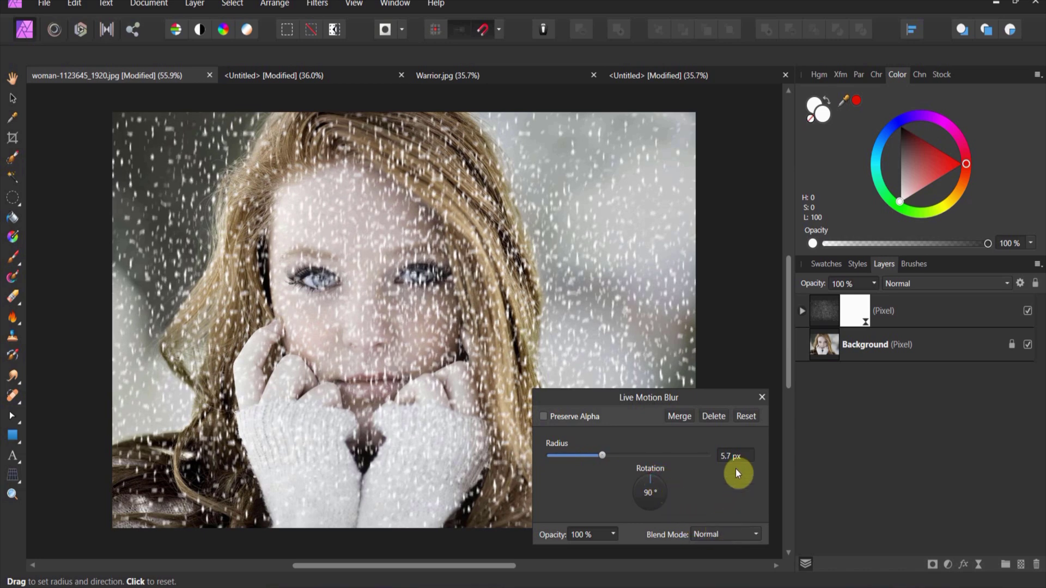
pyautogui.click(763, 398)
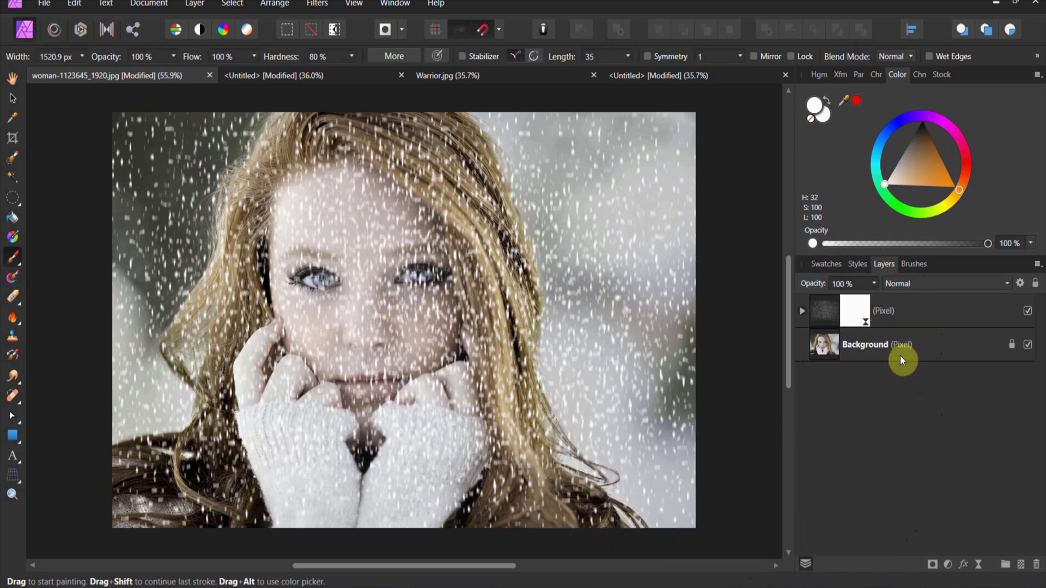
# Add another pixel layer, choose the Small snow brush, and select the middle pixel layer
pyautogui.click(1021, 565)
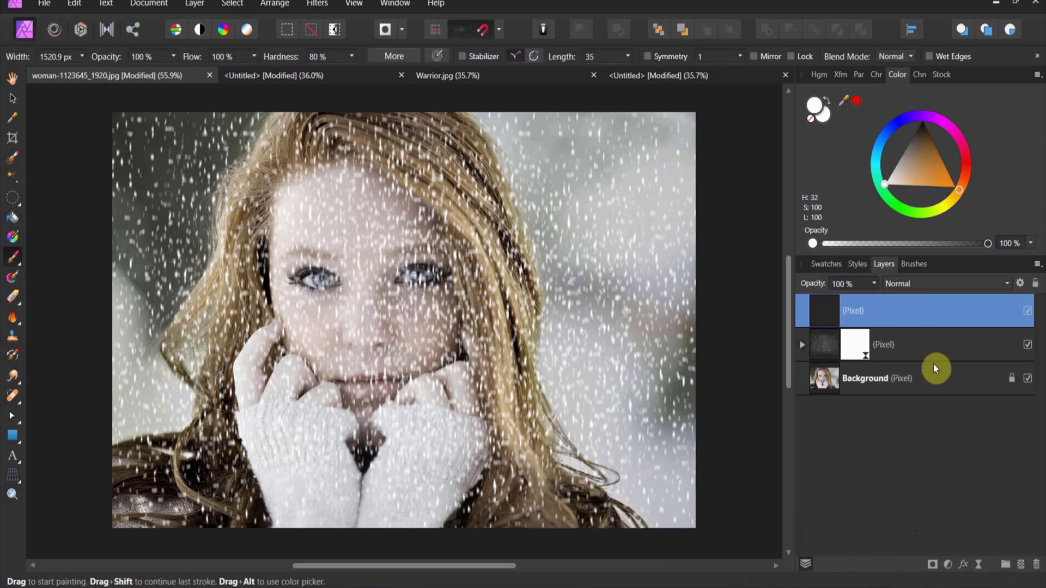
pyautogui.click(908, 266)
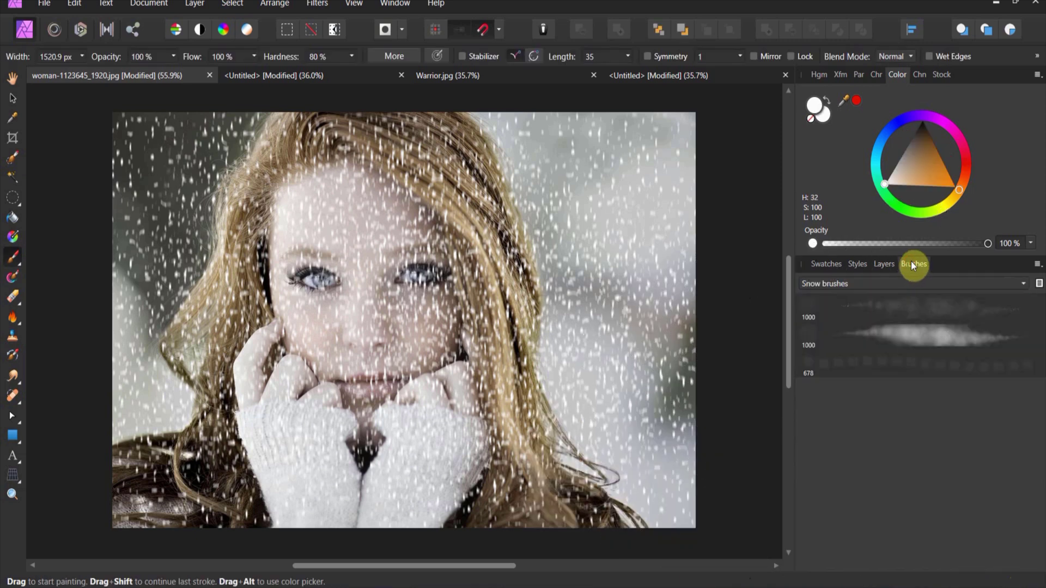
pyautogui.doubleClick(928, 332)
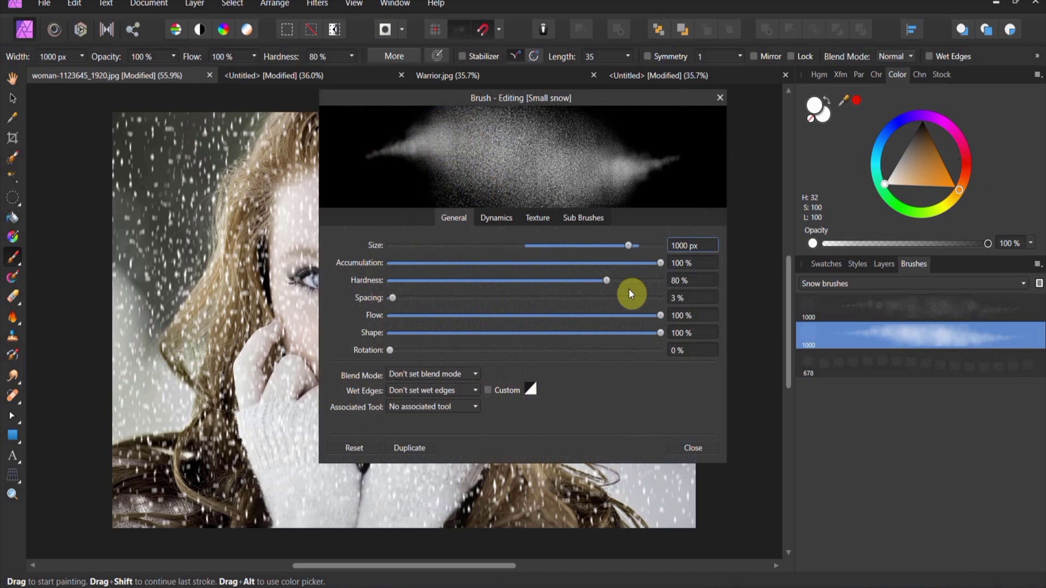
pyautogui.click(494, 220)
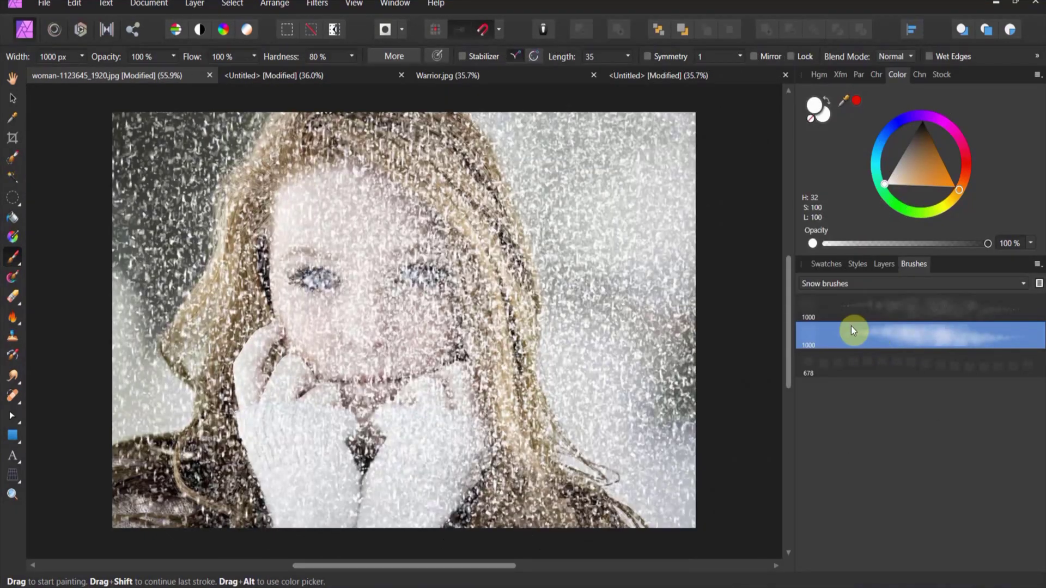
pyautogui.click(884, 264)
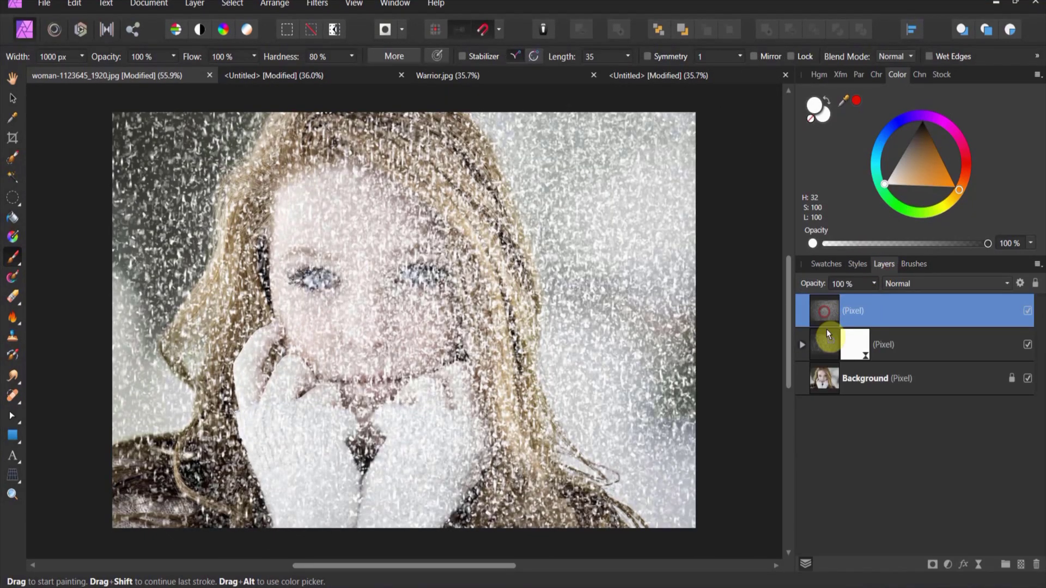
pyautogui.click(828, 346)
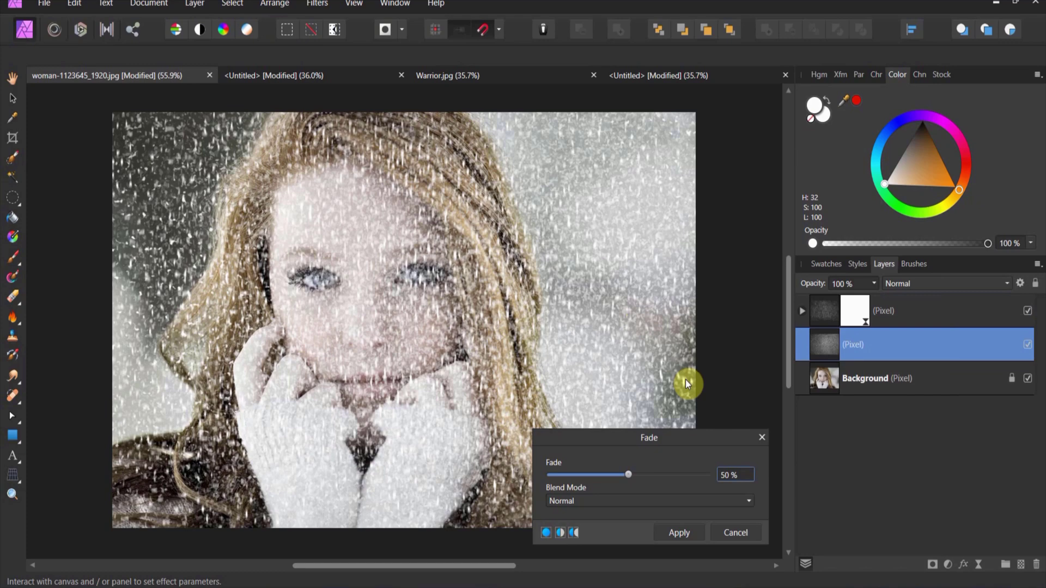
# Add a live Motion Blur of about 12 px to streak the fine snow
pyautogui.click(761, 439)
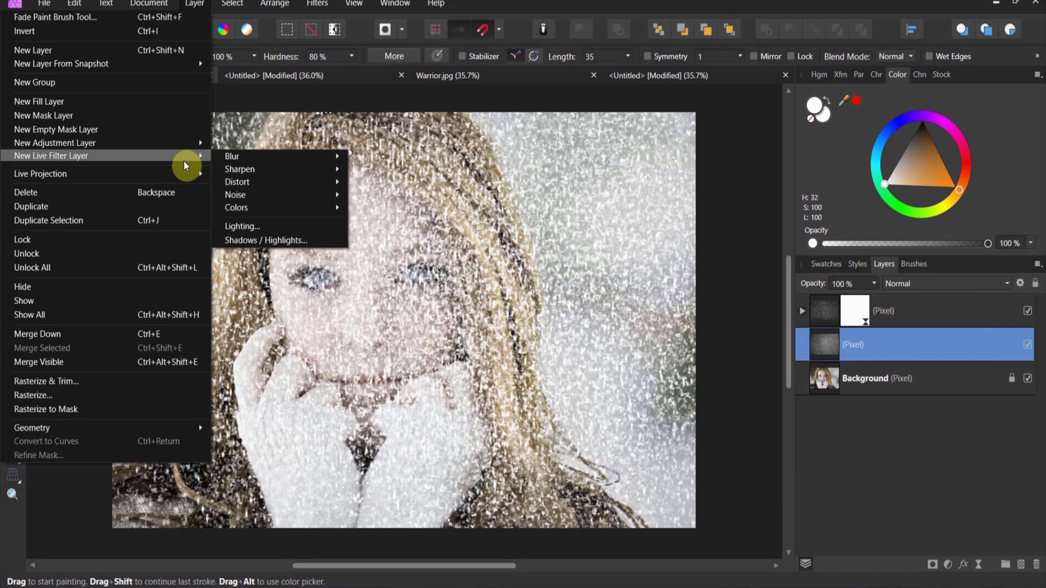
pyautogui.moveTo(253, 157)
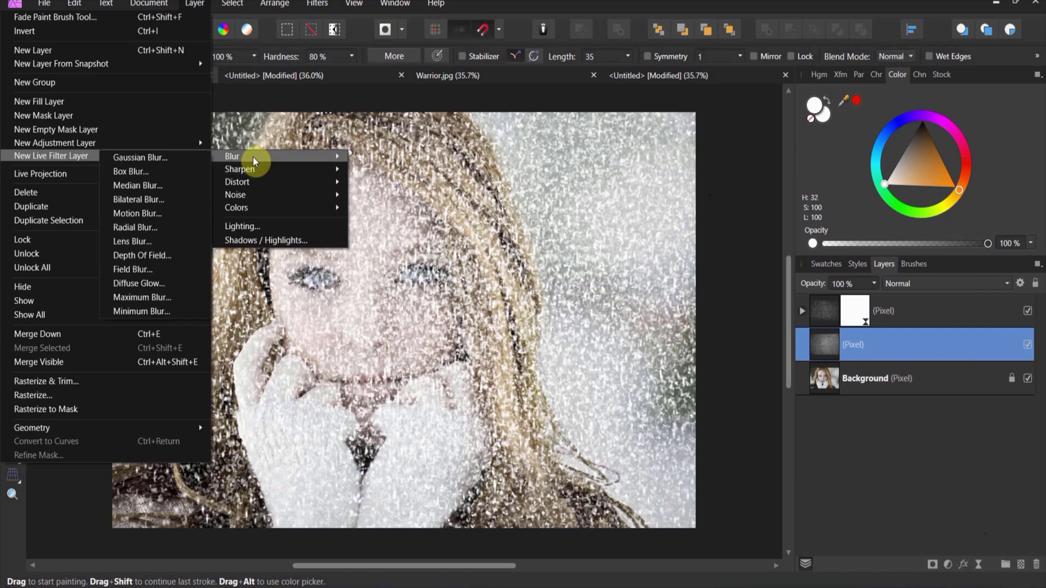
pyautogui.click(182, 211)
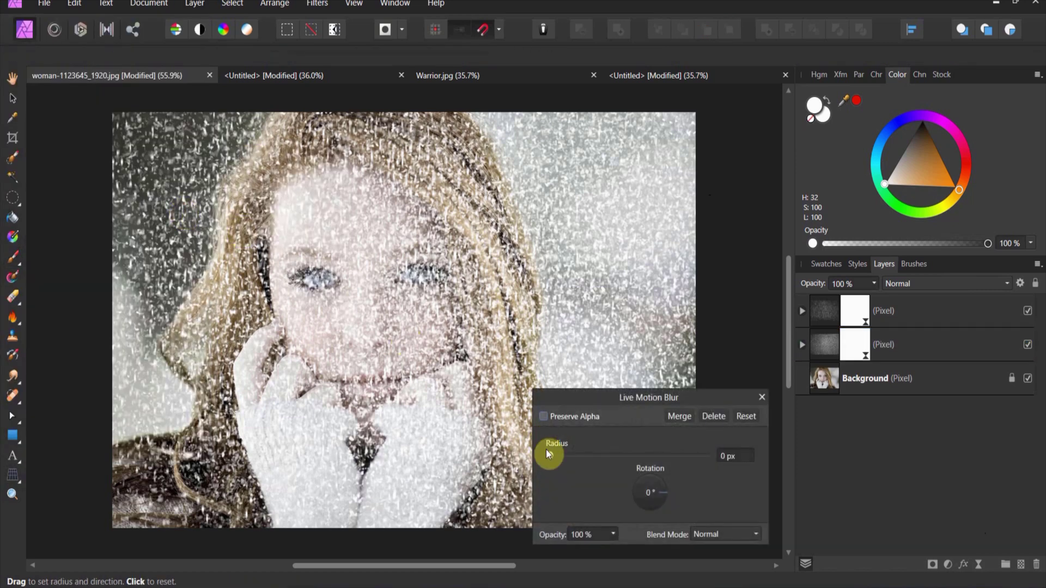
pyautogui.moveTo(549, 456); pyautogui.dragTo(624, 464)
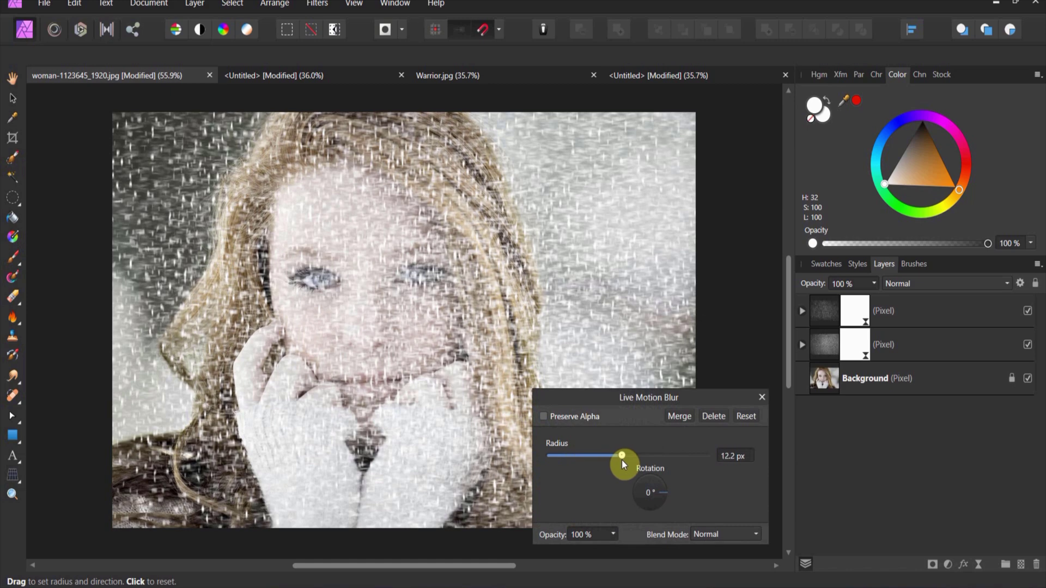
# Fade the lower snow layer to 13% and the top snow layer to 50% opacity, then deselect
pyautogui.click(826, 348)
pyautogui.press('b')
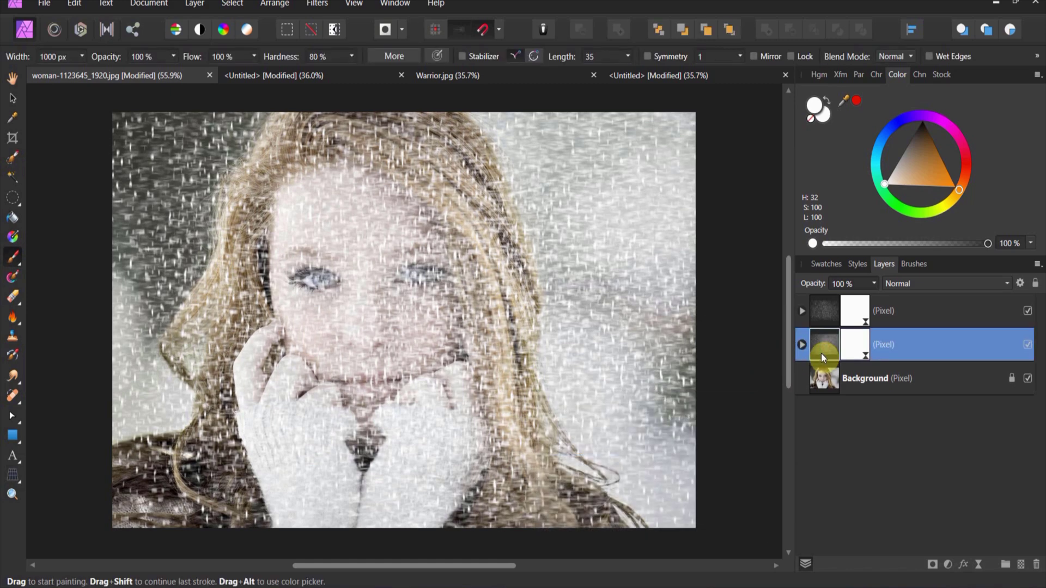
pyautogui.click(875, 284)
pyautogui.moveTo(874, 297); pyautogui.dragTo(791, 303)
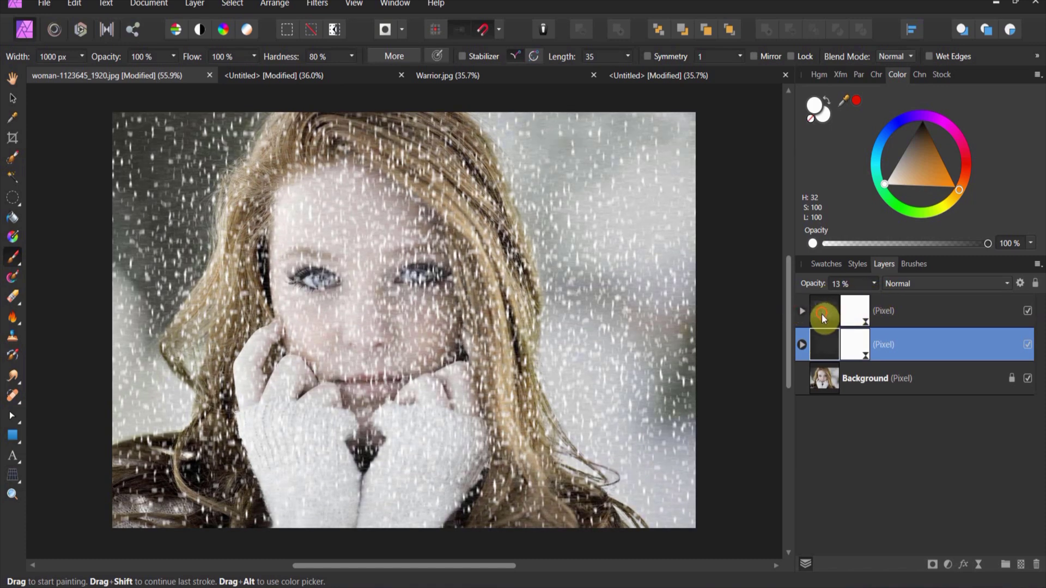
pyautogui.click(852, 305)
pyautogui.click(875, 284)
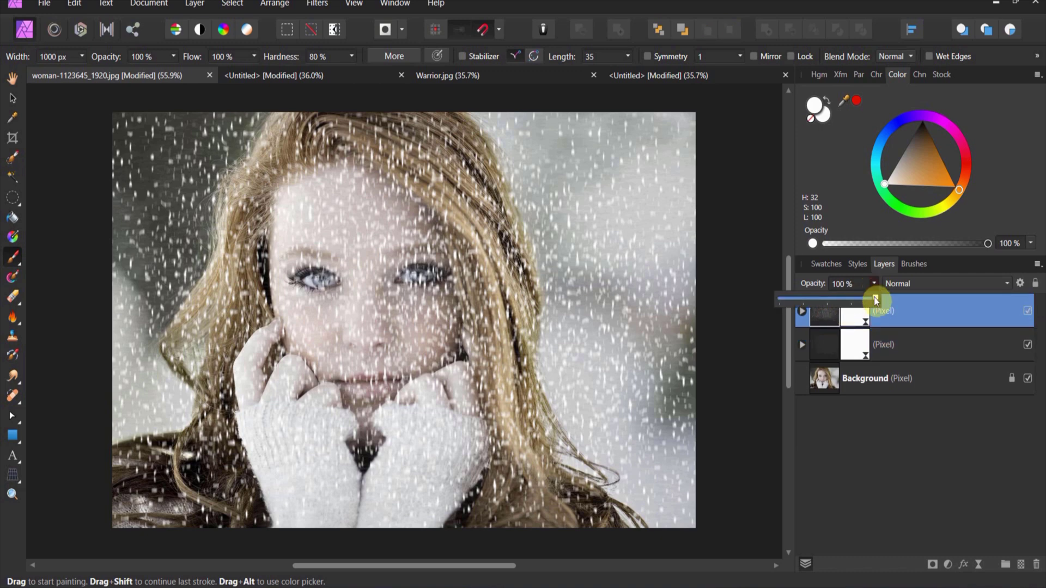
pyautogui.moveTo(868, 299); pyautogui.dragTo(832, 303)
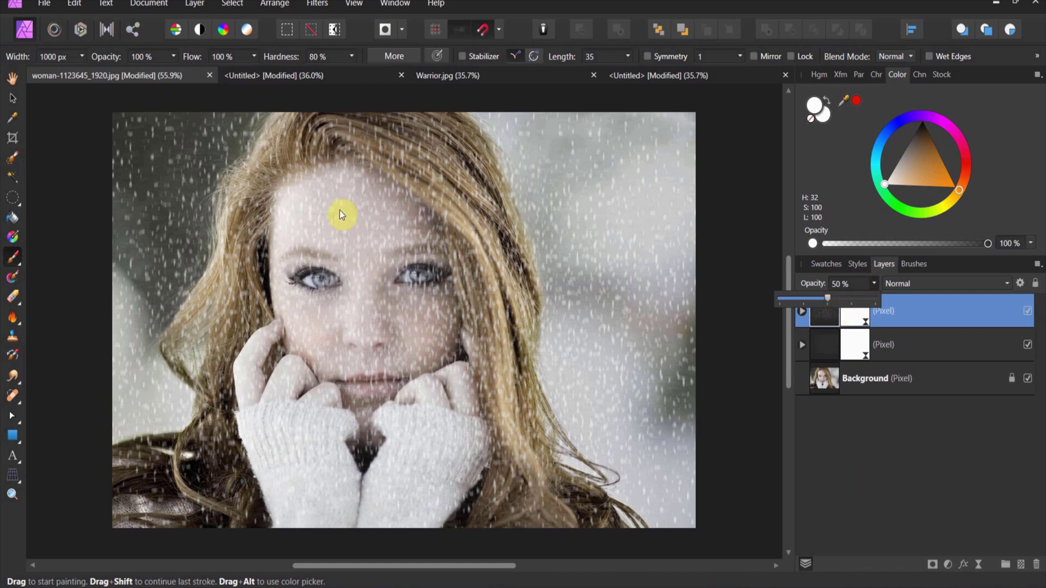
pyautogui.click(11, 99)
pyautogui.click(67, 139)
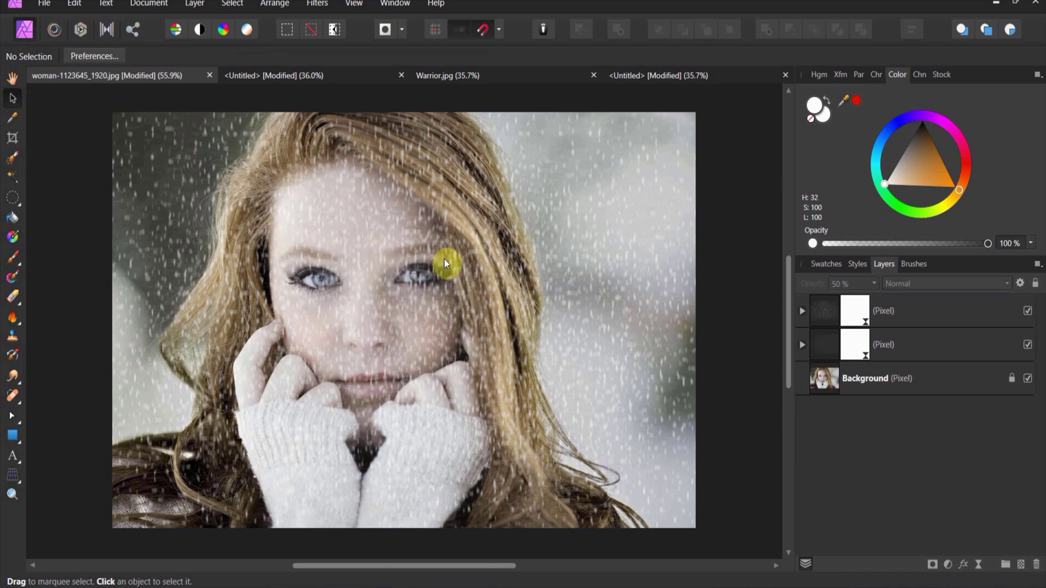
# Float the Brushes panel over the canvas and test the larger snow brushes on the Untitled document
pyautogui.click(915, 266)
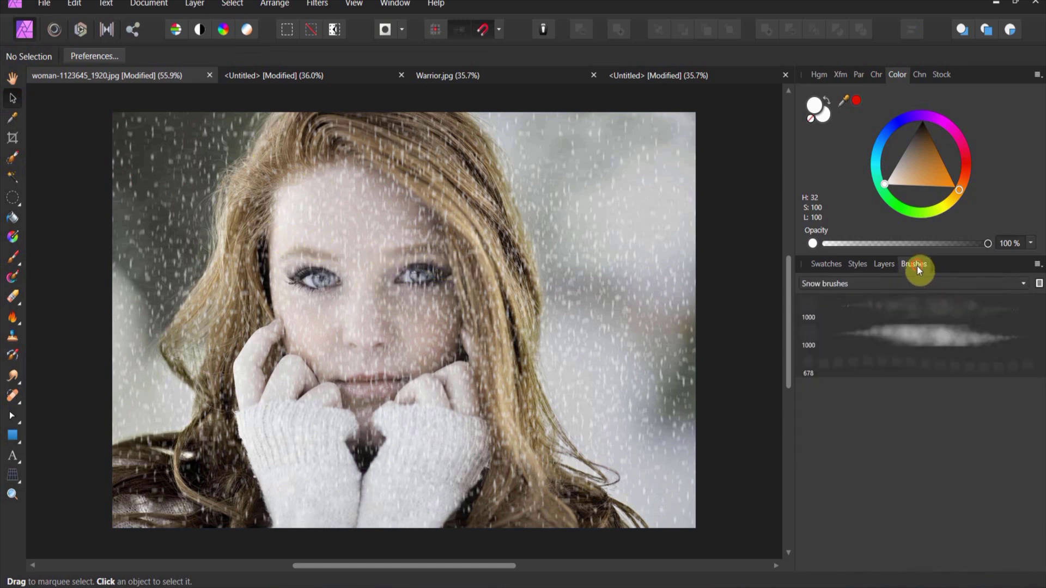
pyautogui.moveTo(916, 266)
pyautogui.mouseDown()
pyautogui.moveTo(764, 270)
pyautogui.moveTo(612, 169)
pyautogui.mouseUp()
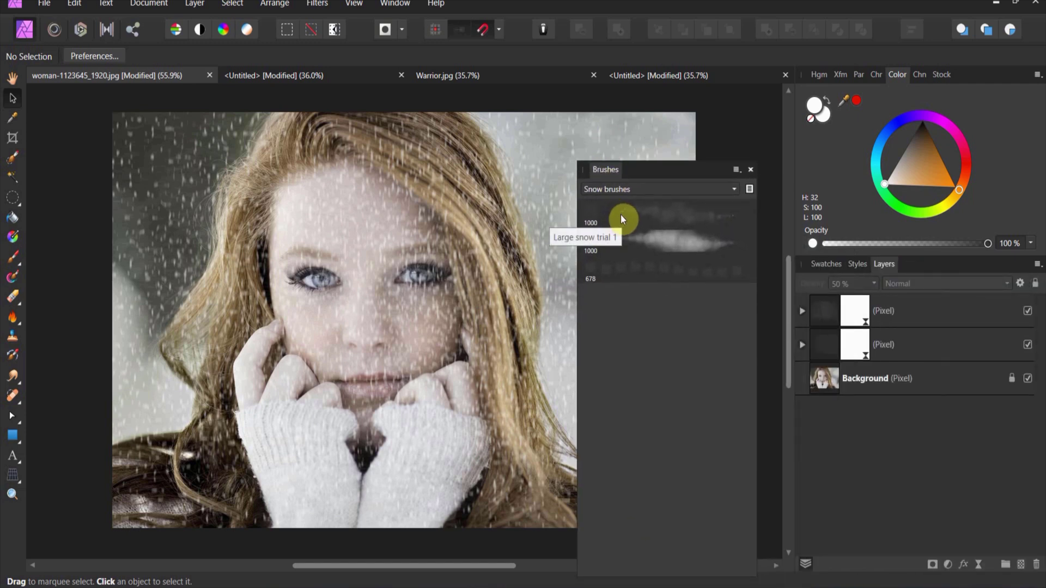
pyautogui.click(680, 247)
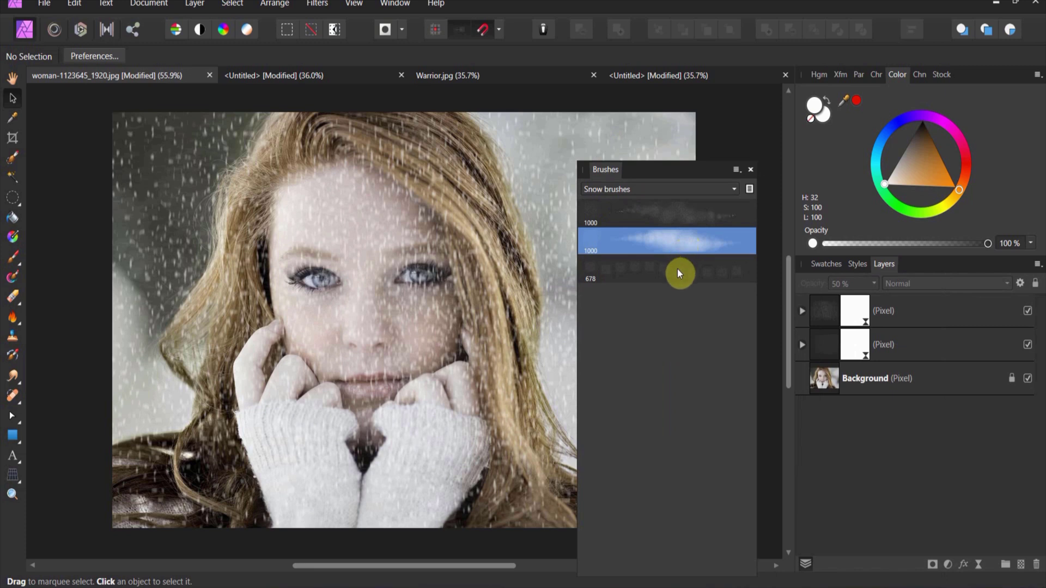
pyautogui.click(676, 271)
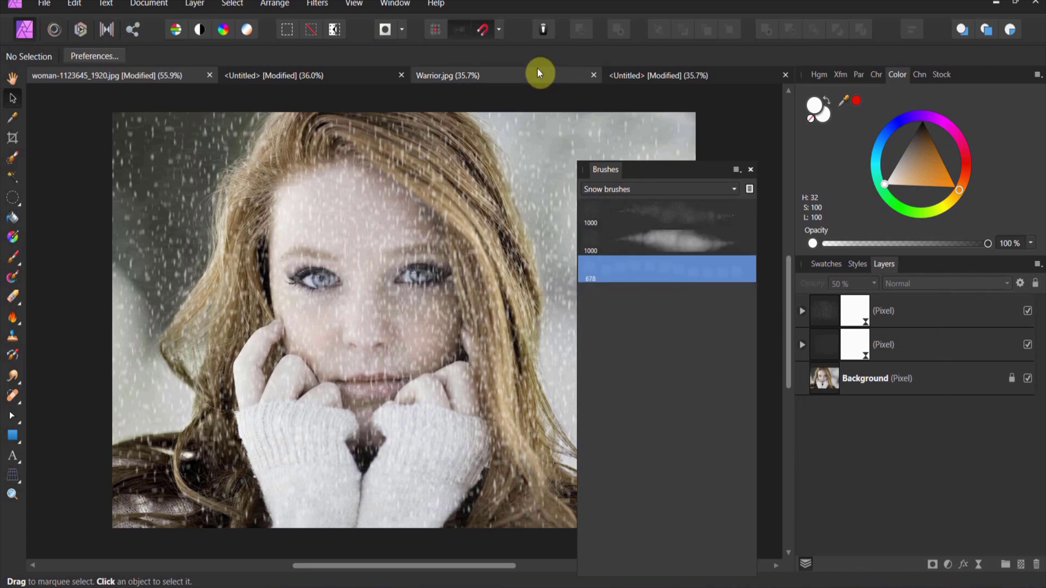
pyautogui.click(354, 74)
pyautogui.click(353, 392)
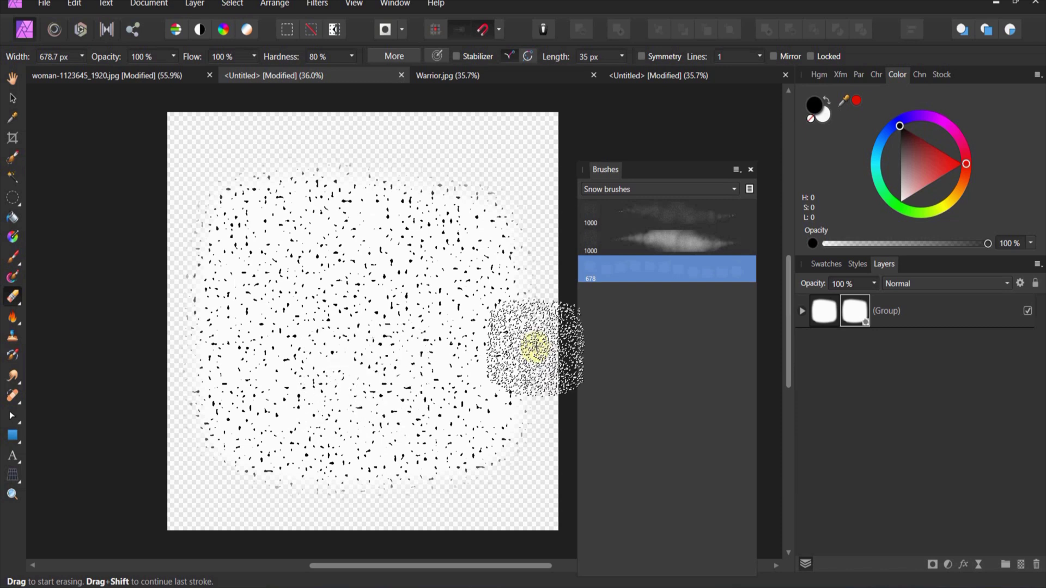
# Switch the brush category to Particle brushes and bring up Warrior.jpg
pyautogui.click(656, 194)
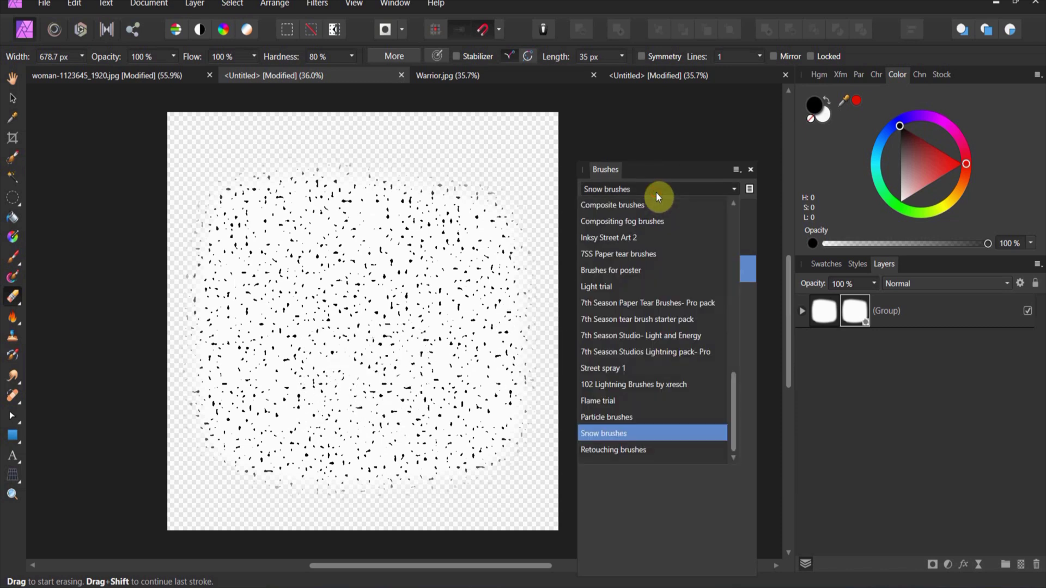
pyautogui.click(630, 418)
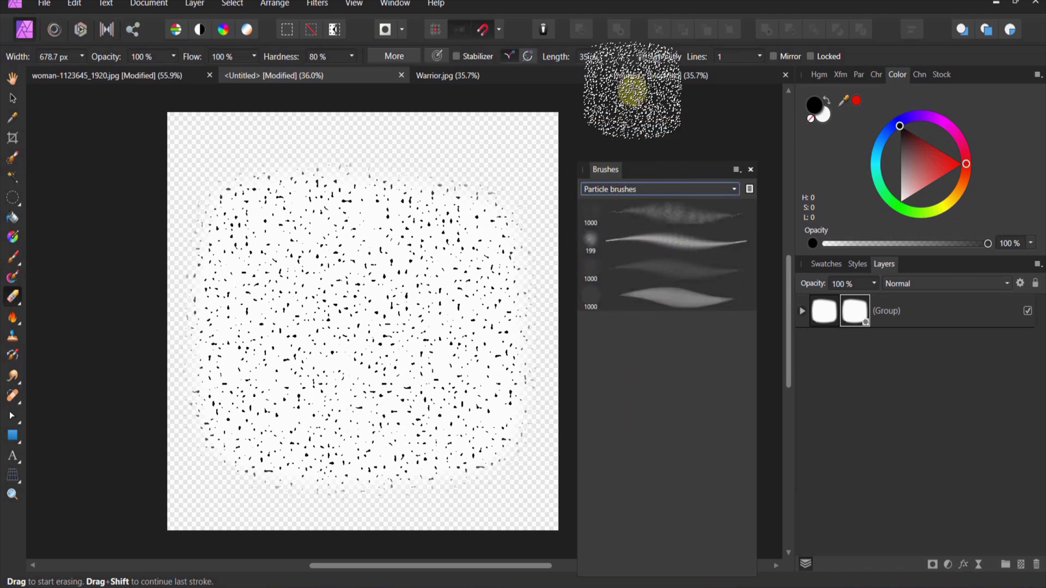
pyautogui.click(651, 76)
pyautogui.click(554, 78)
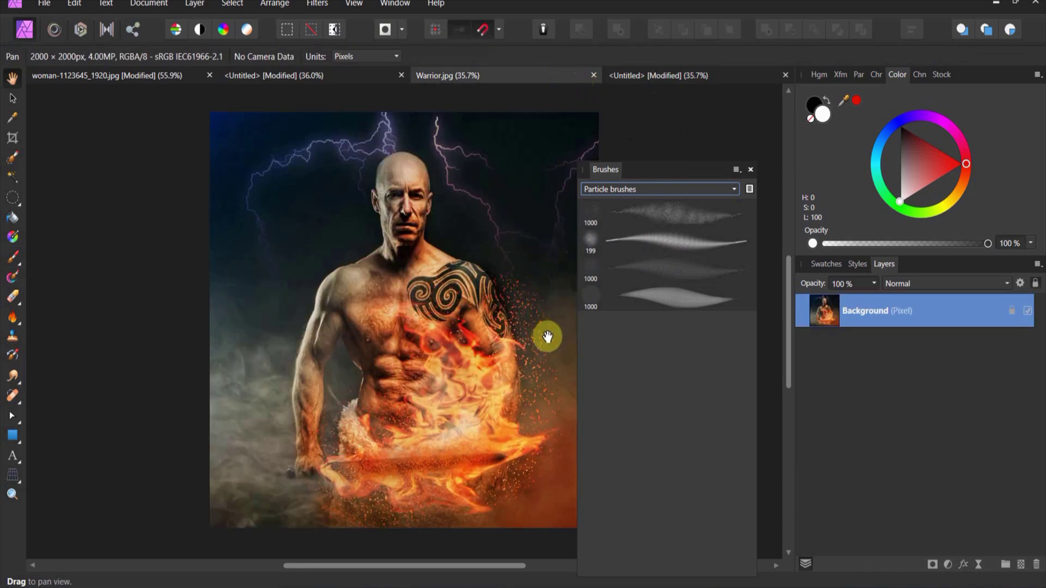
# On a new pixel layer, paint orange particles beside the warrior's right shoulder with a large particle brush
pyautogui.click(12, 258)
pyautogui.click(259, 294)
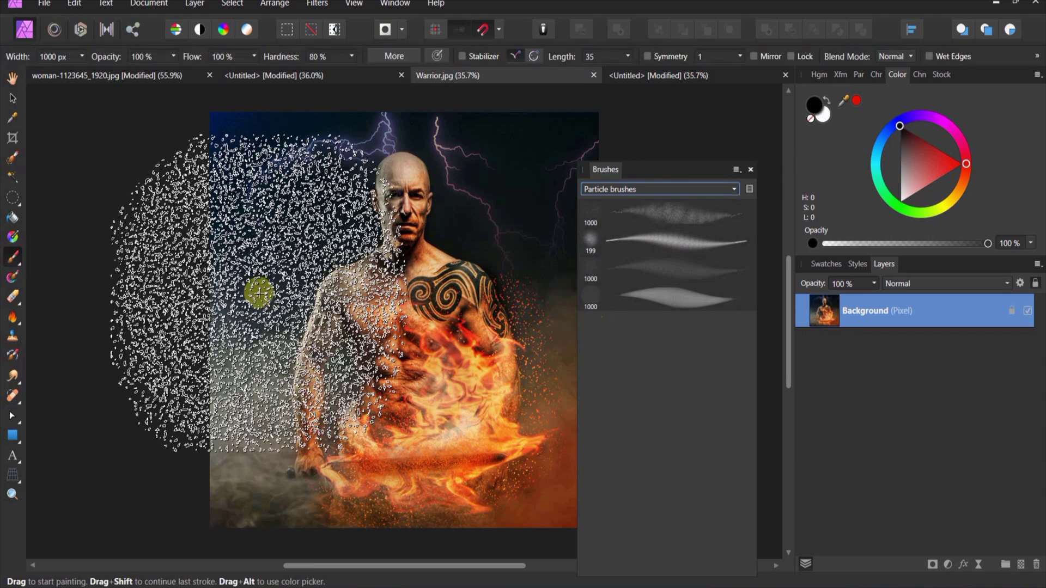
pyautogui.hotkey('ctrl', 'z')
pyautogui.click(1021, 564)
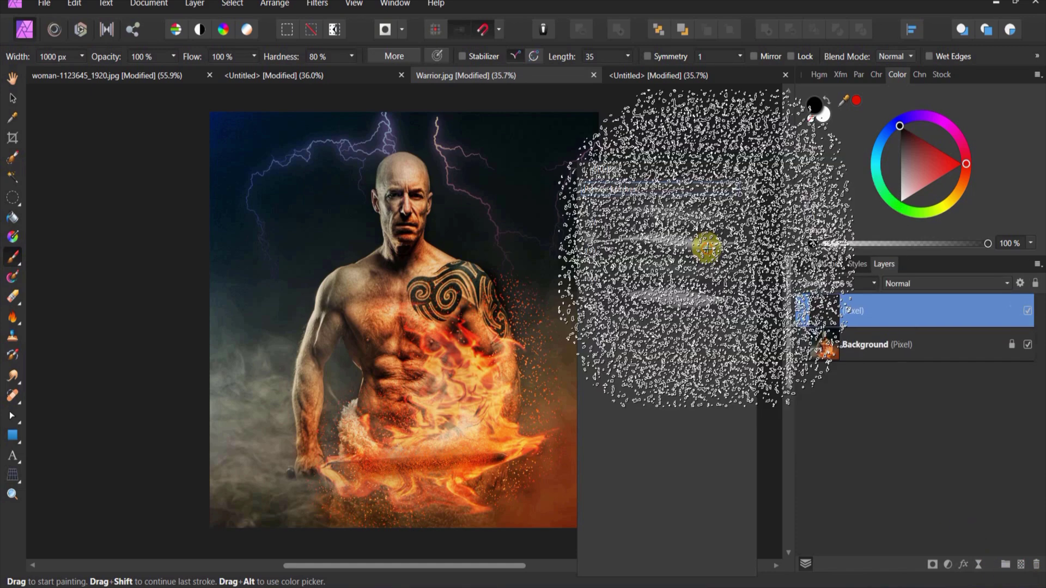
pyautogui.click(676, 241)
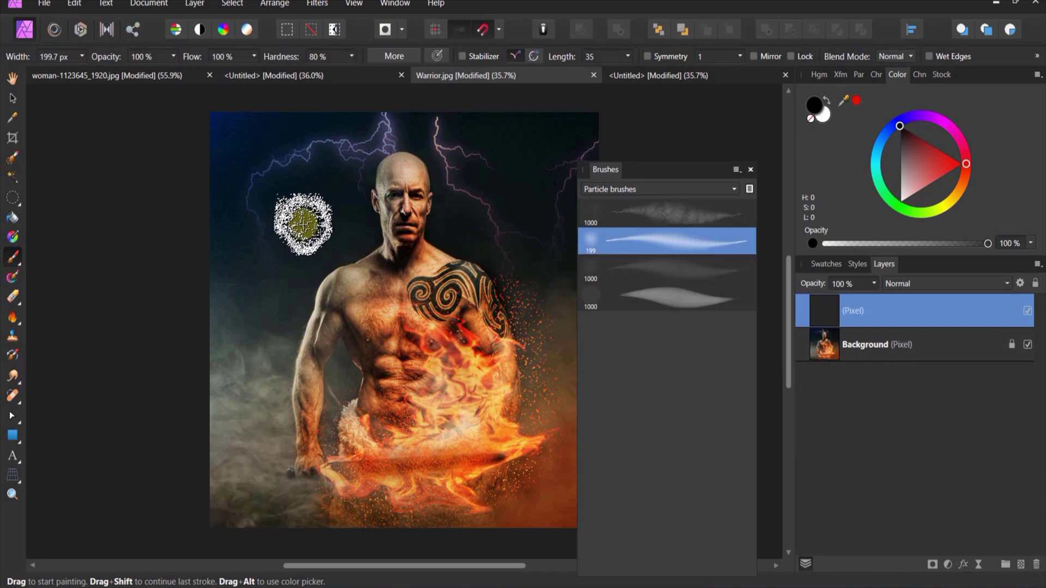
pyautogui.click(650, 215)
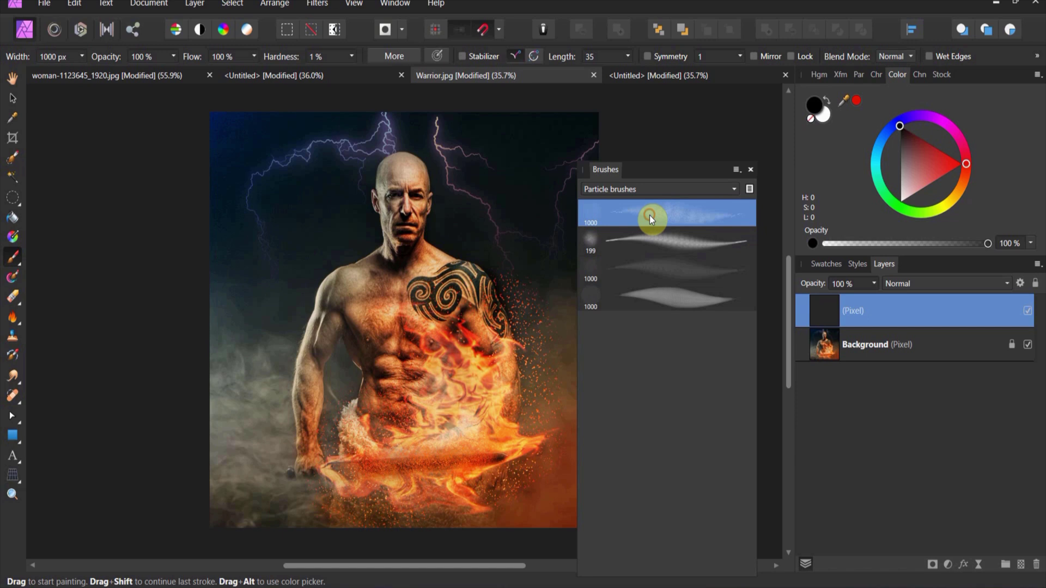
pyautogui.click(325, 224)
pyautogui.press('[')
pyautogui.press('[')
pyautogui.press('[')
pyautogui.hotkey('ctrl', 'z')
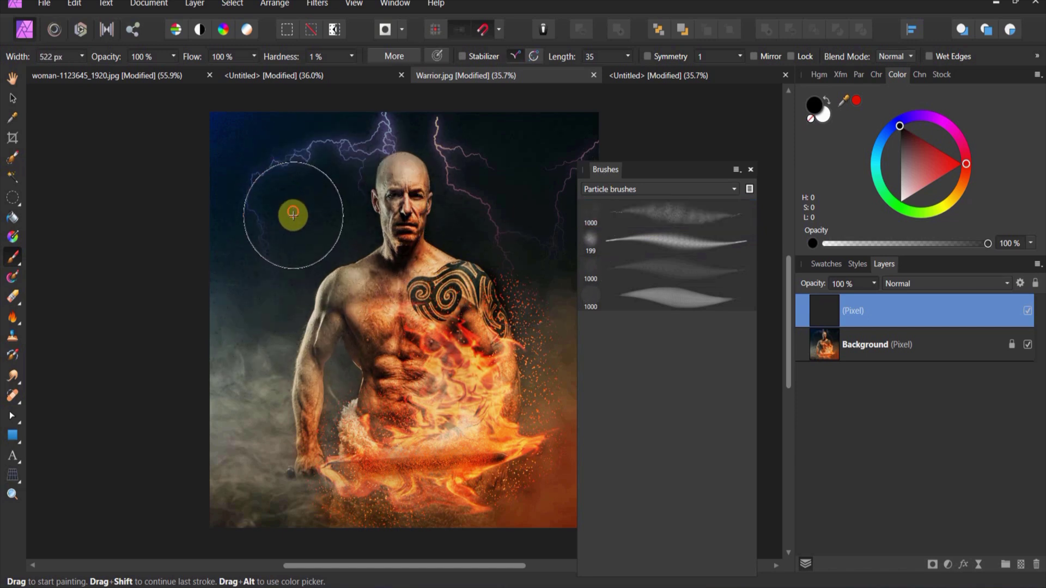
pyautogui.click(959, 195)
pyautogui.moveTo(567, 222)
pyautogui.mouseDown()
pyautogui.moveTo(509, 221)
pyautogui.moveTo(498, 243)
pyautogui.mouseUp()
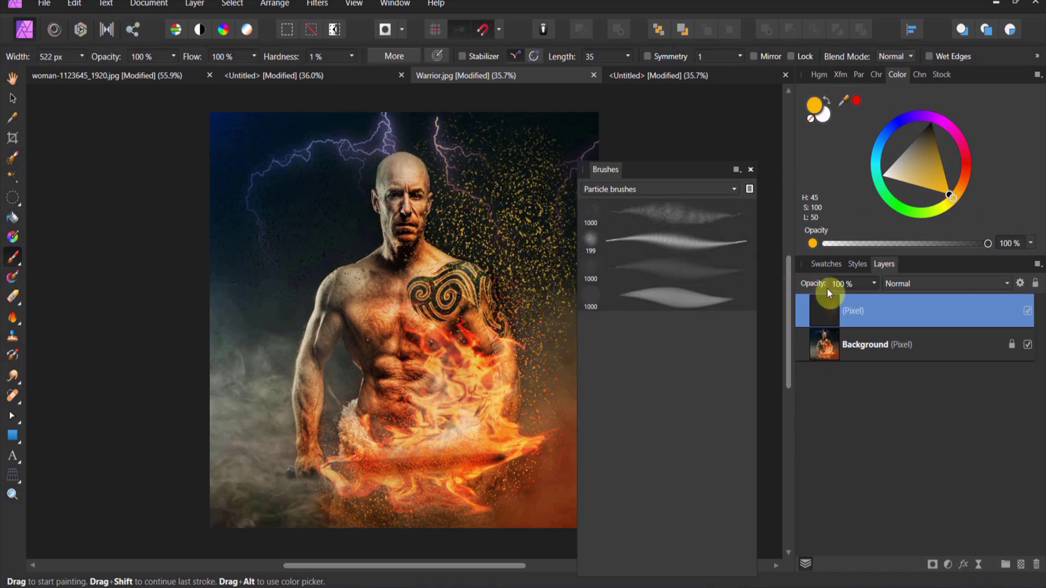
# Apply the Fire trial 1 style from the Fire and smoke set to the particles
pyautogui.click(856, 264)
pyautogui.click(861, 284)
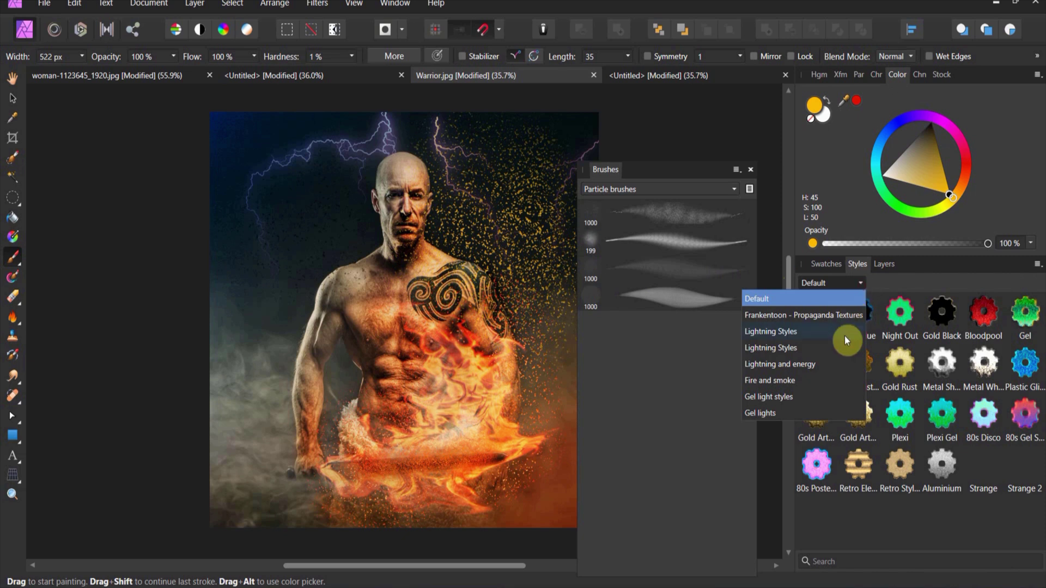
pyautogui.click(828, 380)
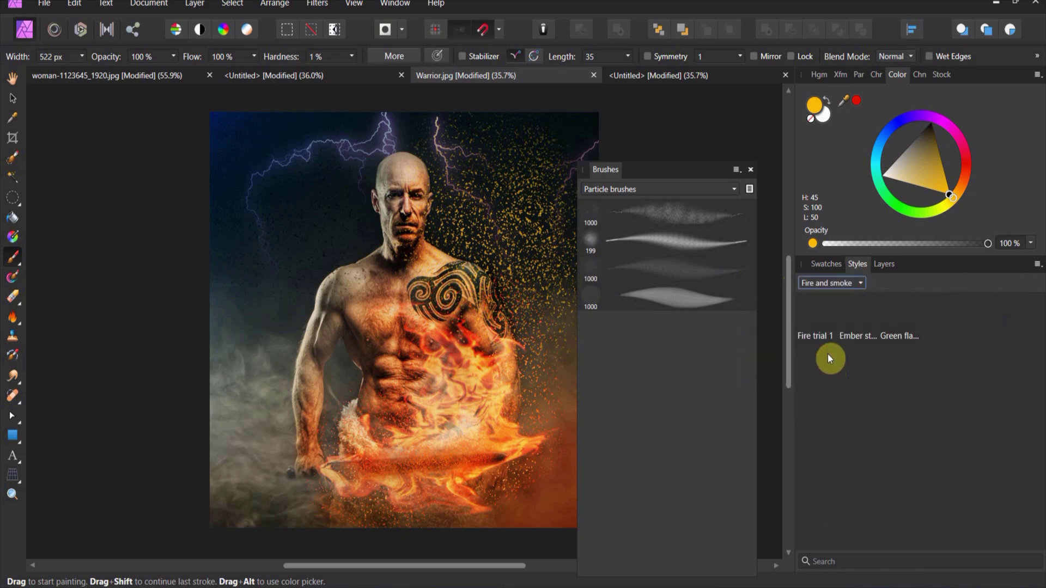
pyautogui.click(814, 325)
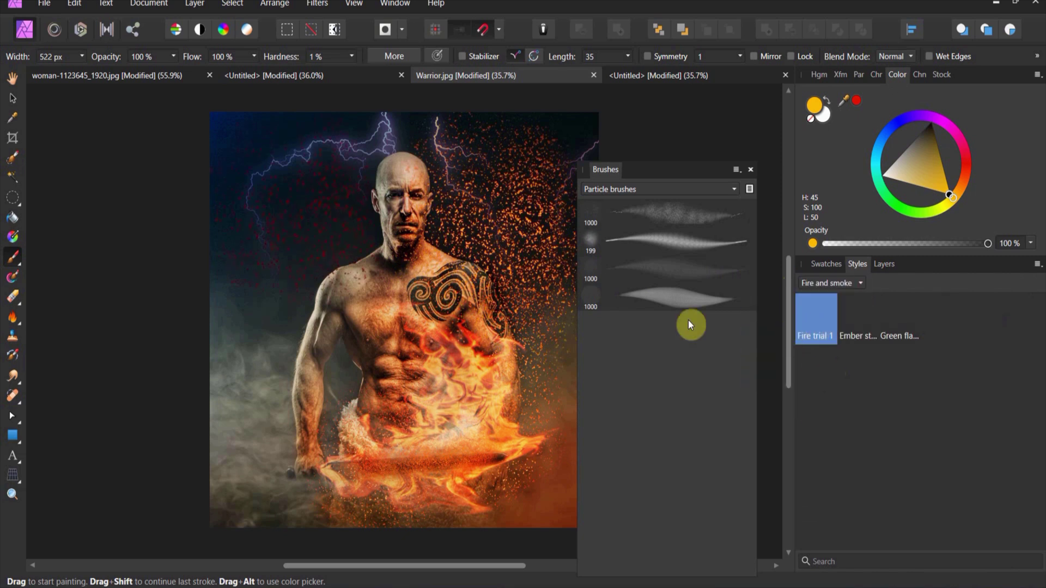
# Move the particle layer left and down over the warrior's body, then reselect Snow brushes
pyautogui.click(12, 98)
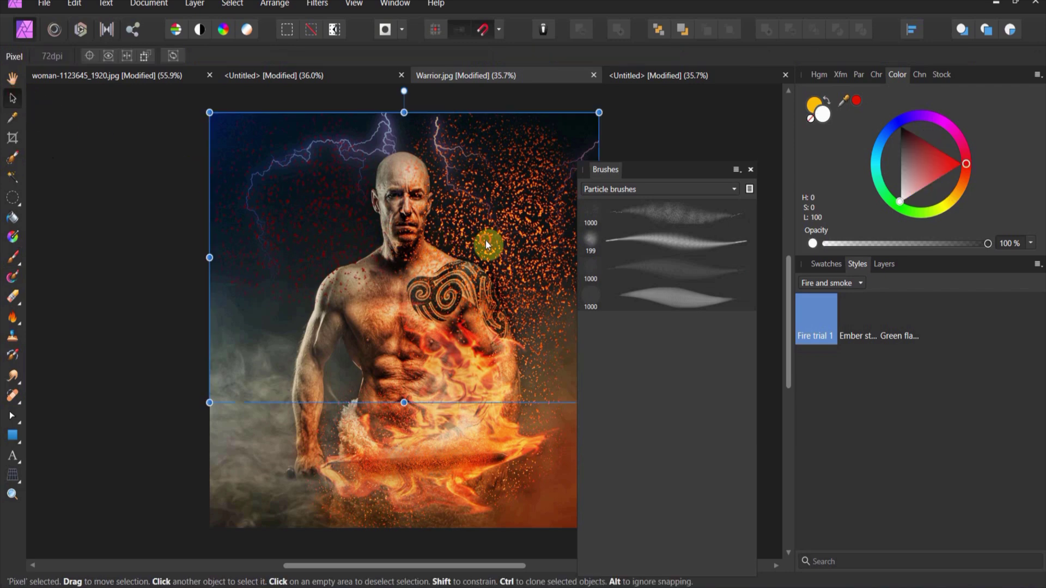
pyautogui.moveTo(486, 241); pyautogui.dragTo(466, 333)
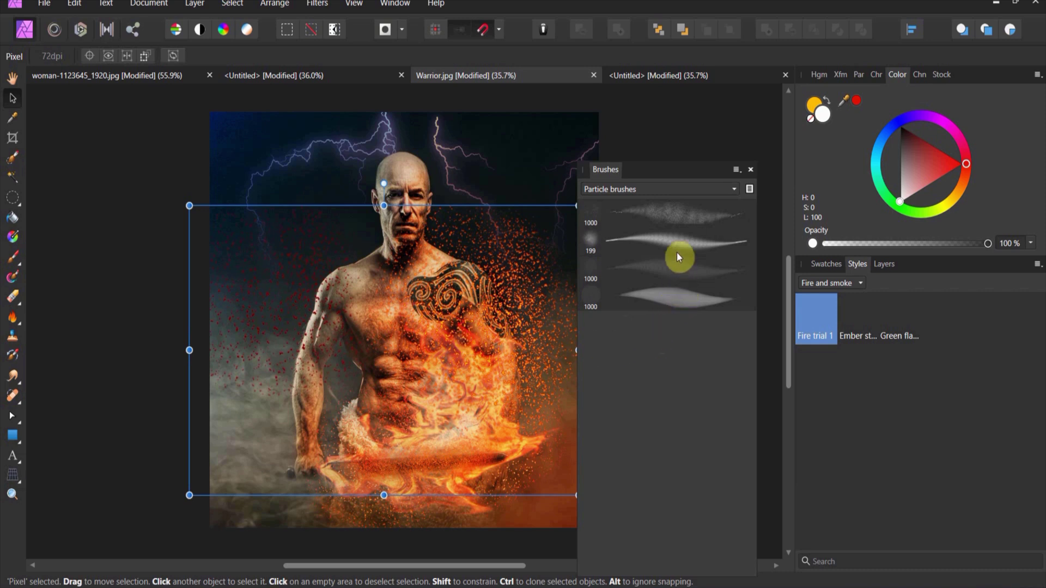
pyautogui.click(657, 192)
pyautogui.click(632, 431)
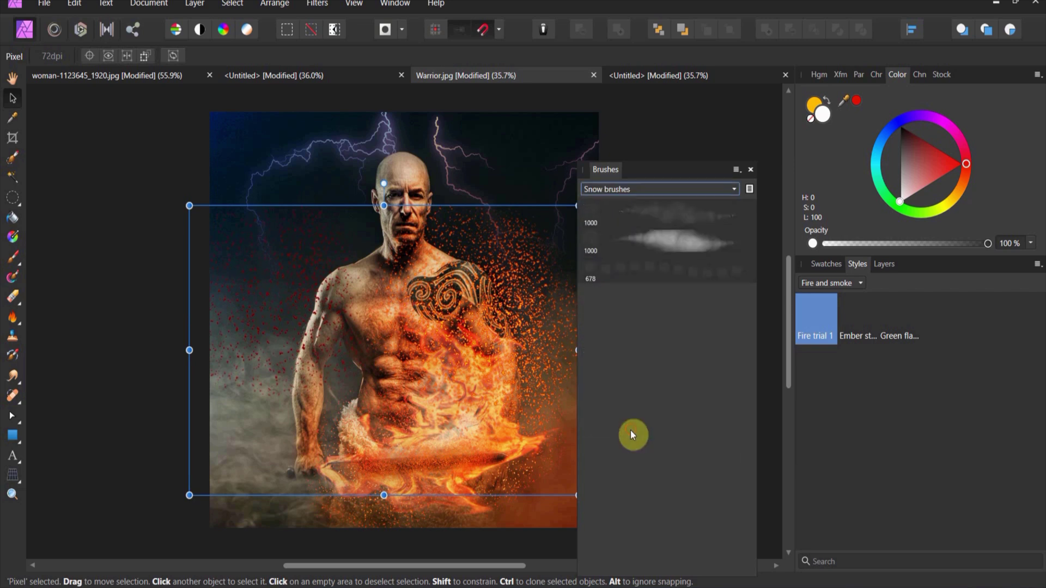